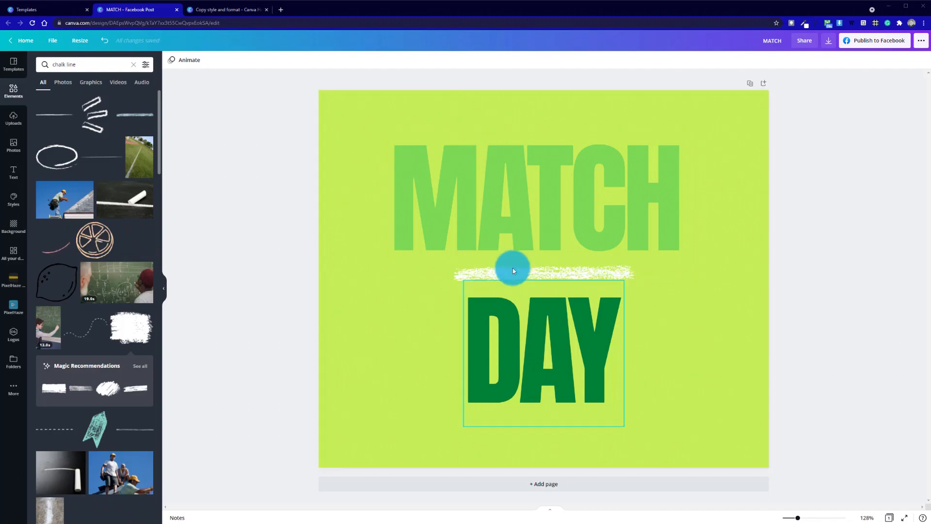
Step: Duplicate the MATCH DAY page and set the copy's background to the dark green document colour
click(751, 84)
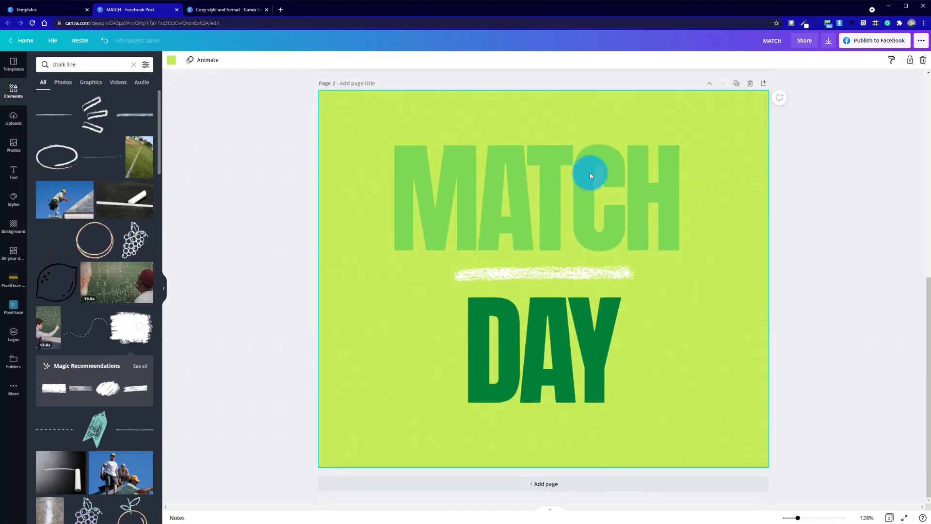
click(626, 216)
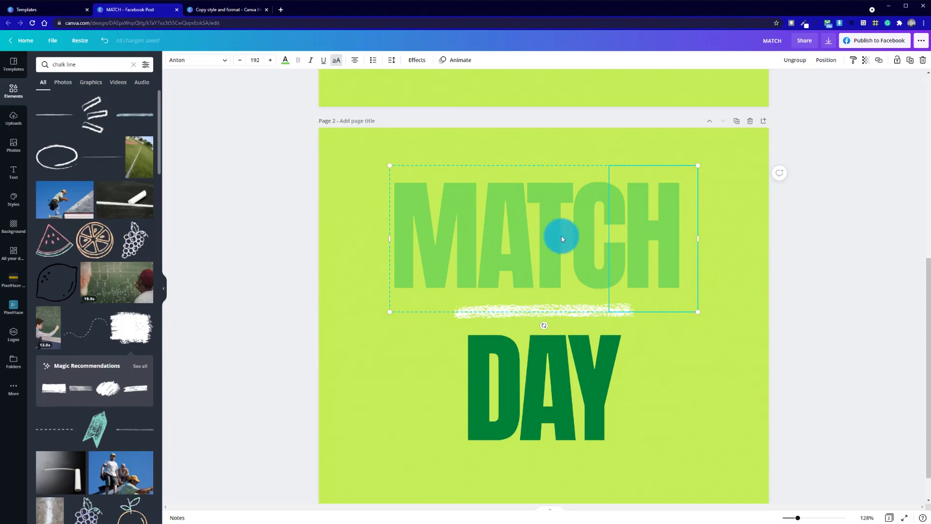
click(364, 236)
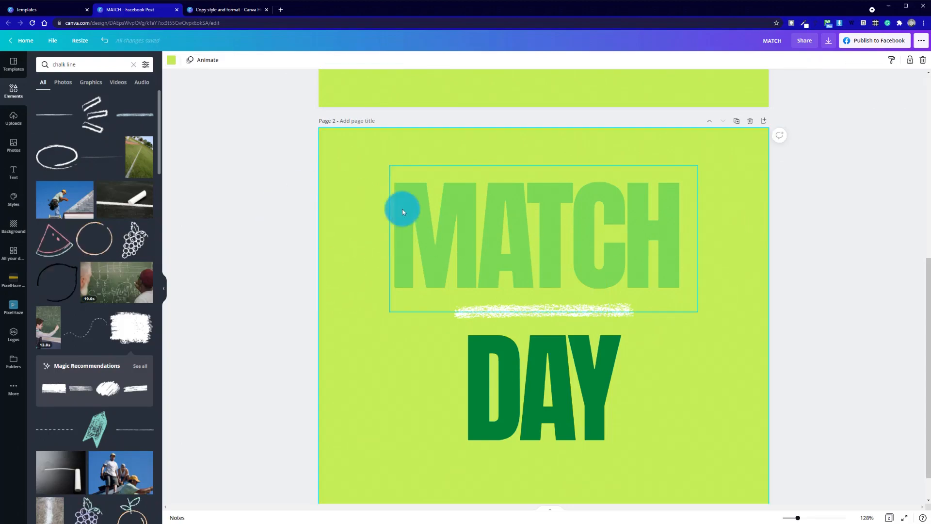
click(172, 60)
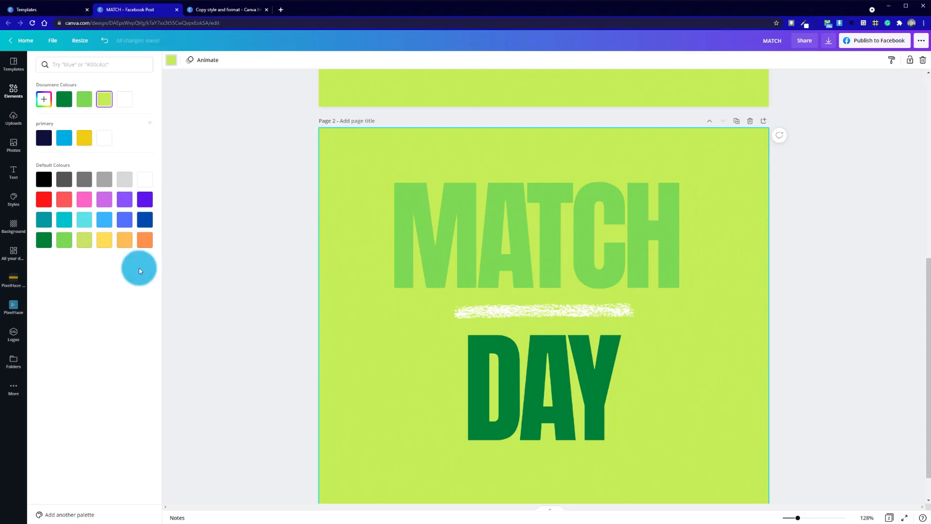
click(66, 100)
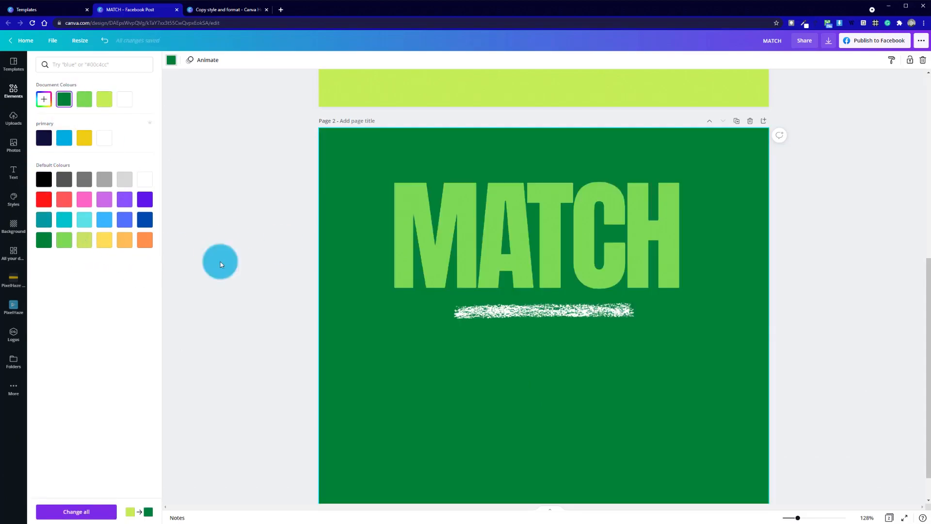
Step: Recolour the middle letter A of DAY on page 2 with the lime green document colour
click(524, 366)
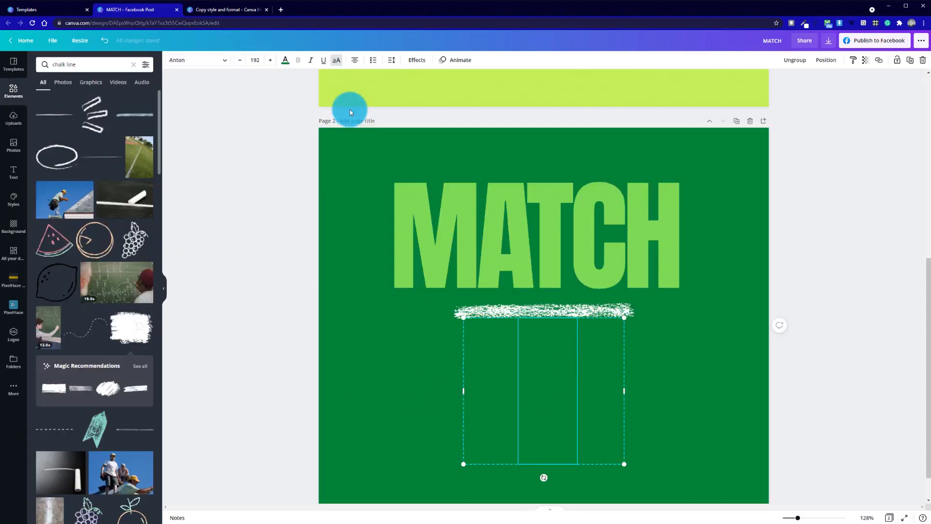
click(286, 61)
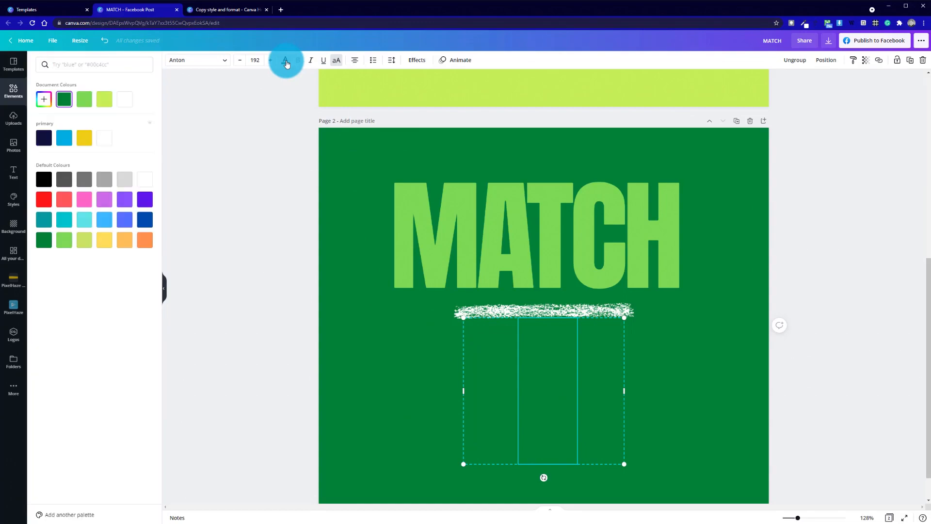
click(100, 106)
click(406, 380)
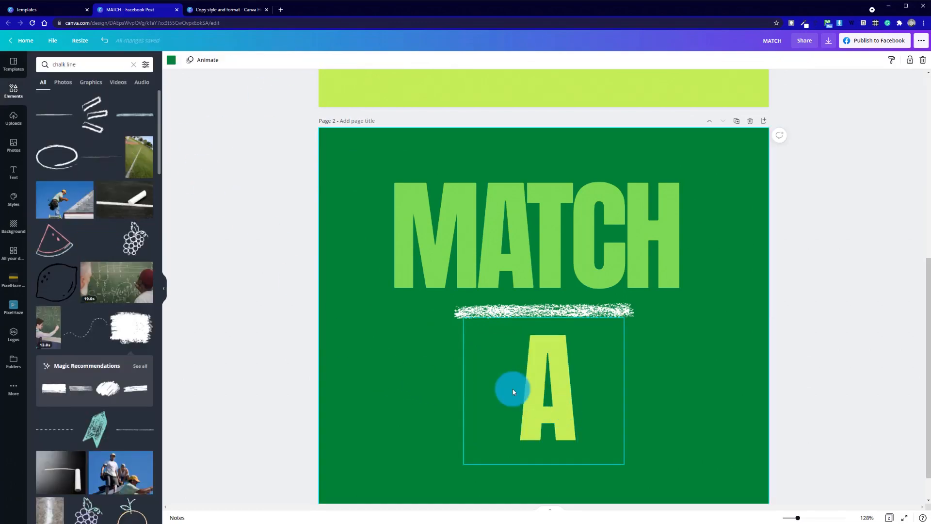
Step: Select the whole DAY letter group on page 2 and recolour it with the lime green document colour
click(541, 371)
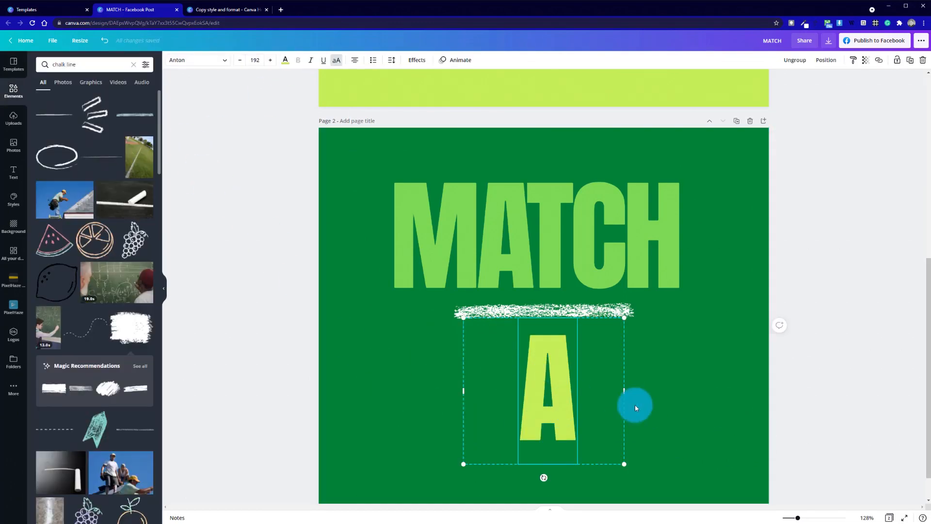
click(400, 366)
drag(392, 345, 697, 412)
click(376, 329)
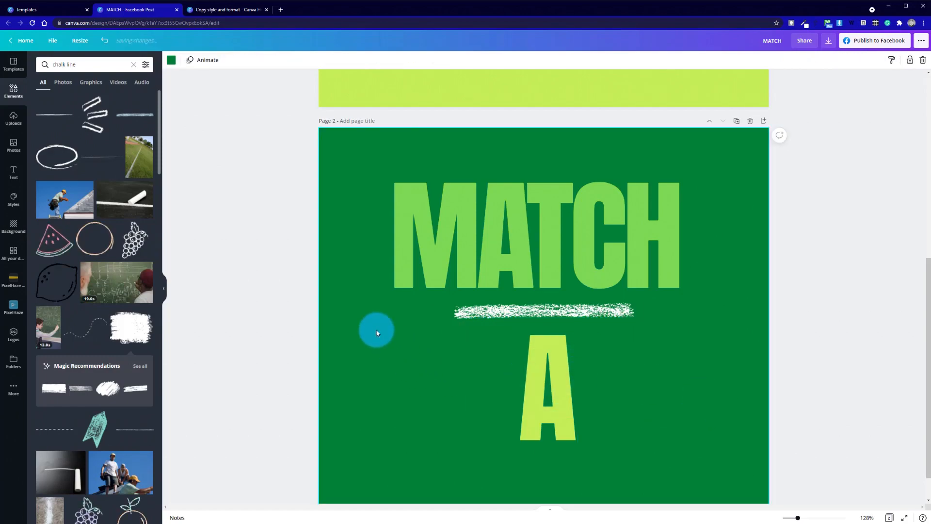
drag(376, 330, 729, 417)
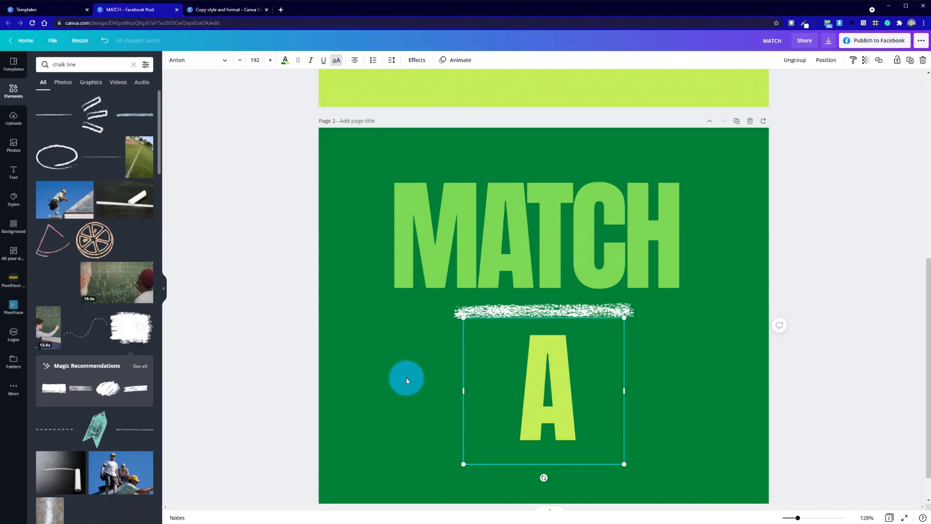
click(284, 60)
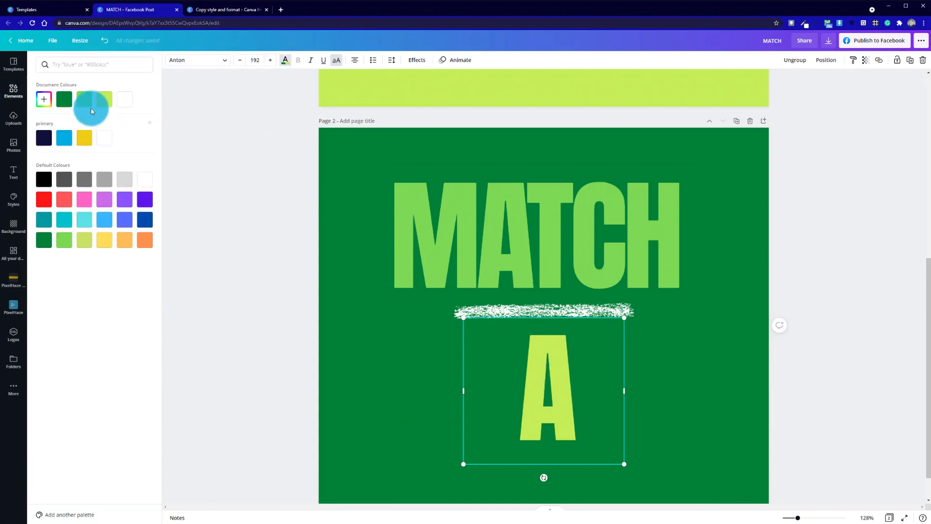
click(101, 103)
drag(354, 344, 638, 487)
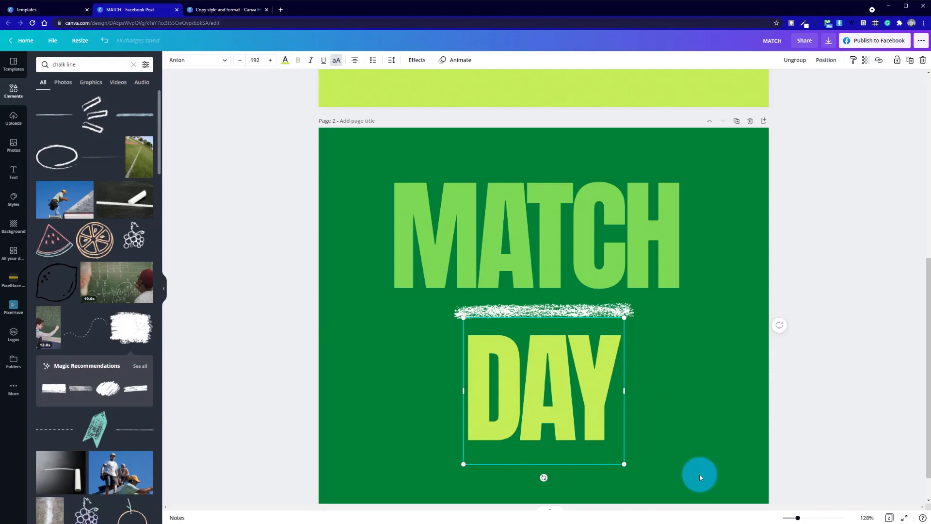
click(679, 377)
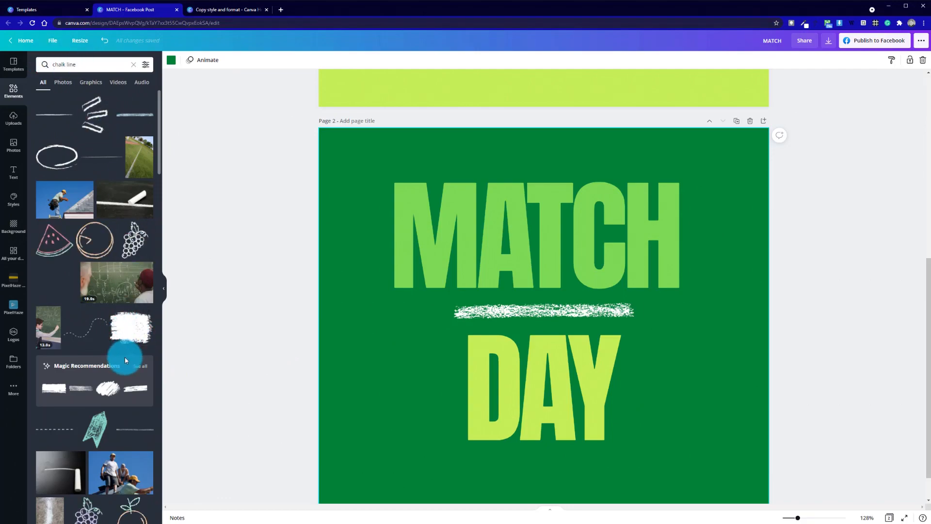
Step: Try out the solid white chalk patch in the lower-left corner of page 2 and delete it
click(129, 328)
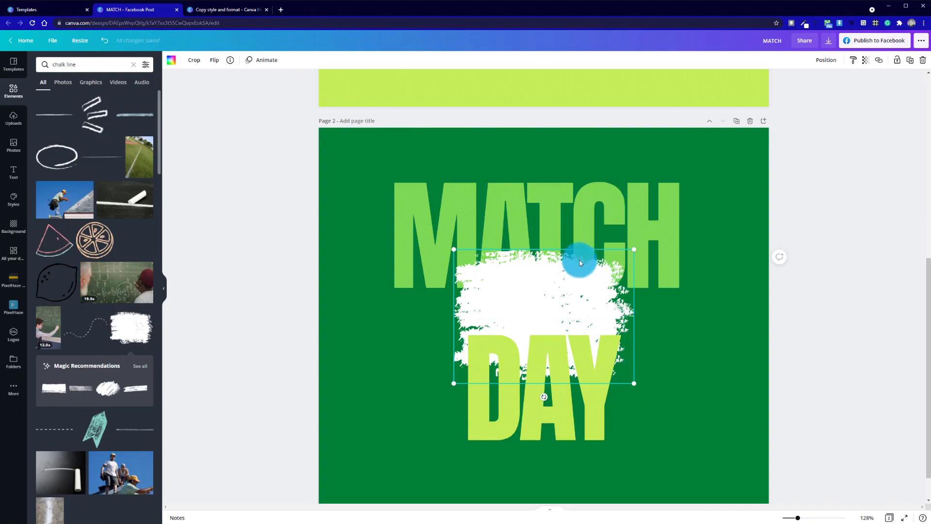
drag(577, 257, 403, 412)
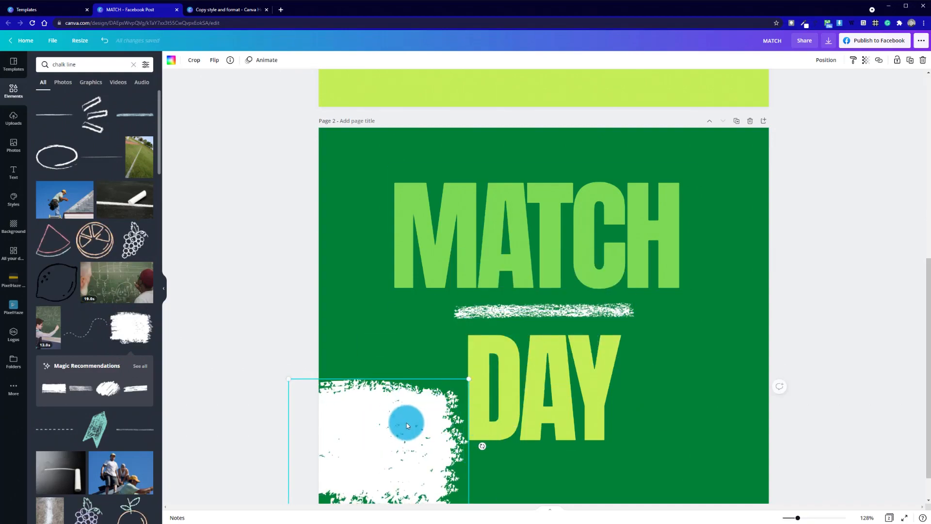
key(Delete)
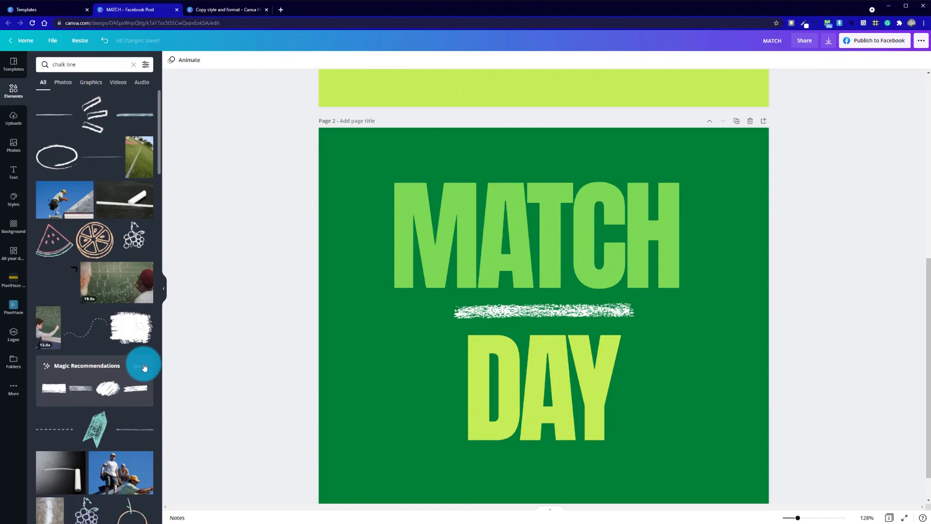
Step: Show all Magic Recommendations for the chalk patch and browse them for a suitable textured graphic
click(141, 366)
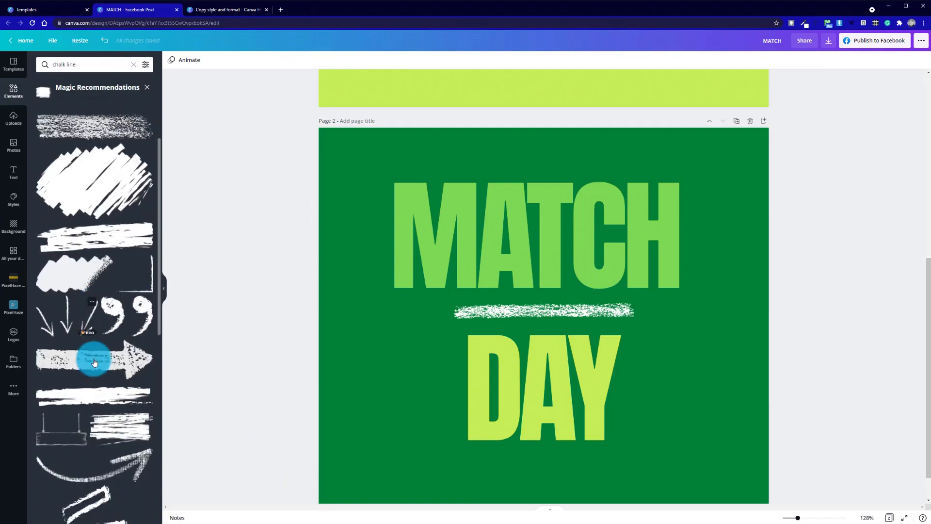
scroll(94, 362, down, 5)
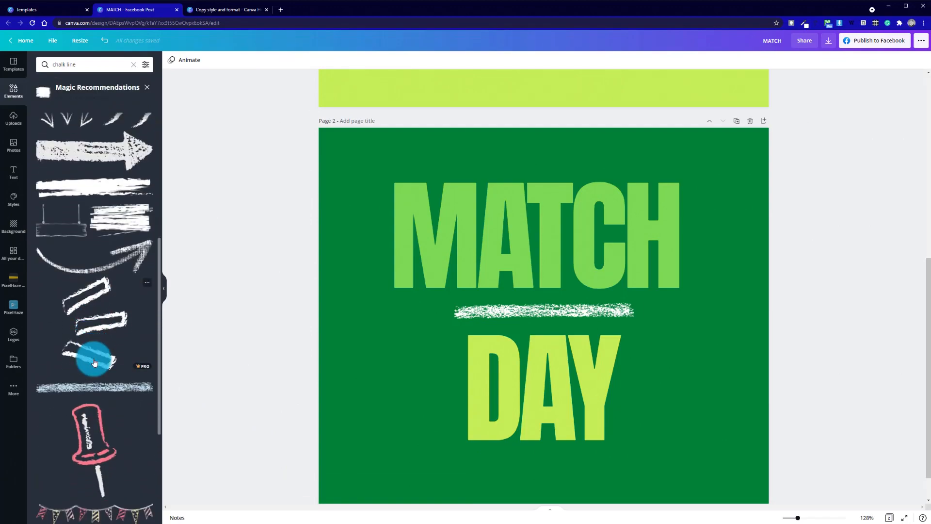
scroll(94, 362, down, 4)
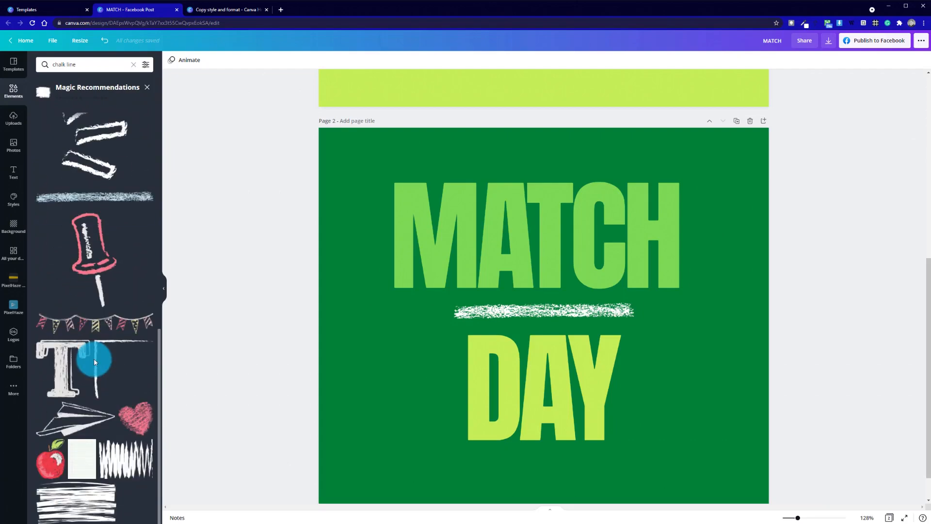
scroll(94, 361, up, 6)
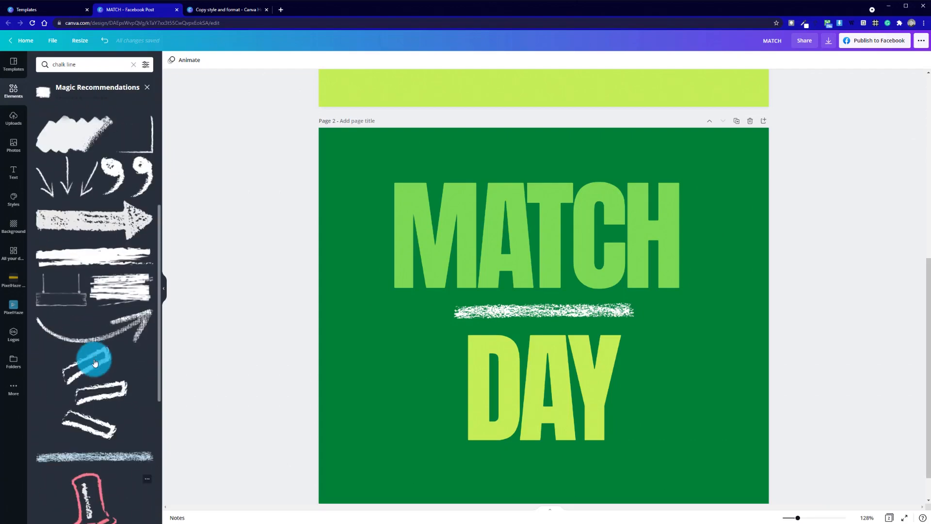
scroll(94, 363, up, 2)
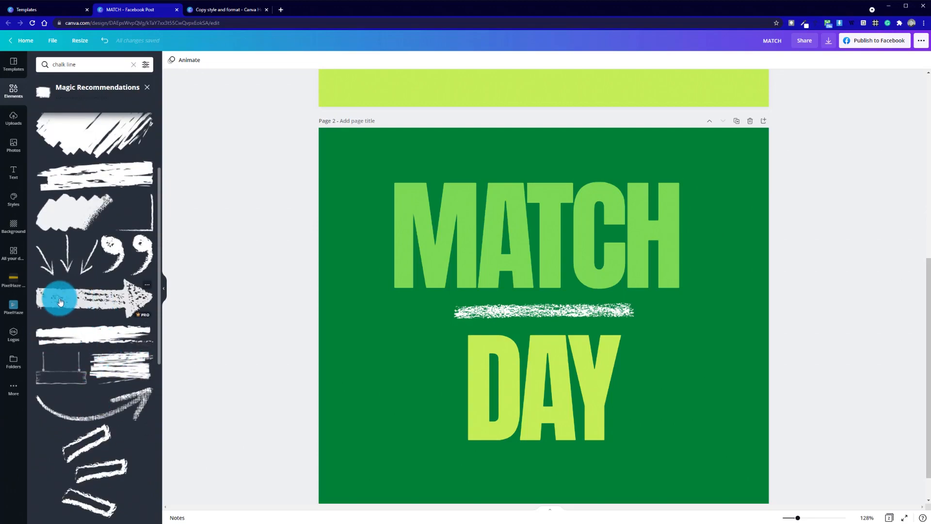
Step: Add the textured chalk arrow to page 2 and move it to the left, partly over the D of DAY
click(83, 298)
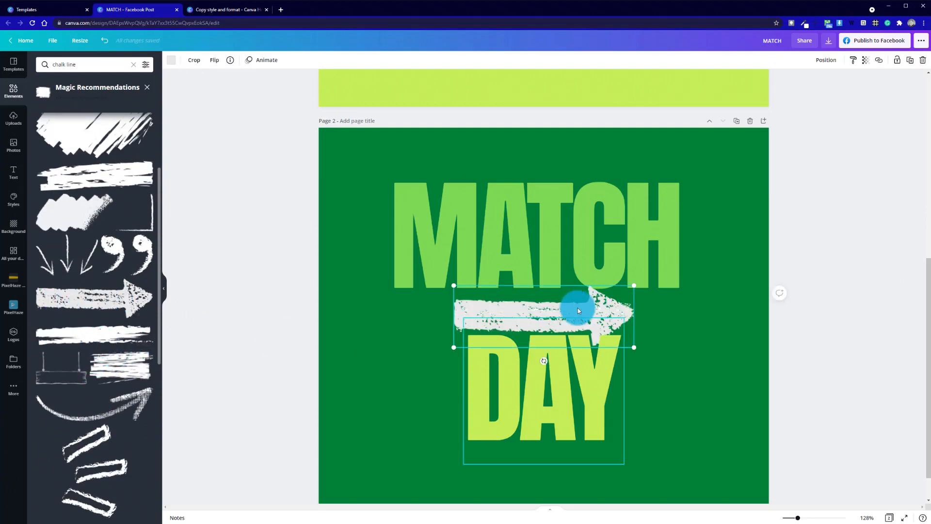
click(509, 322)
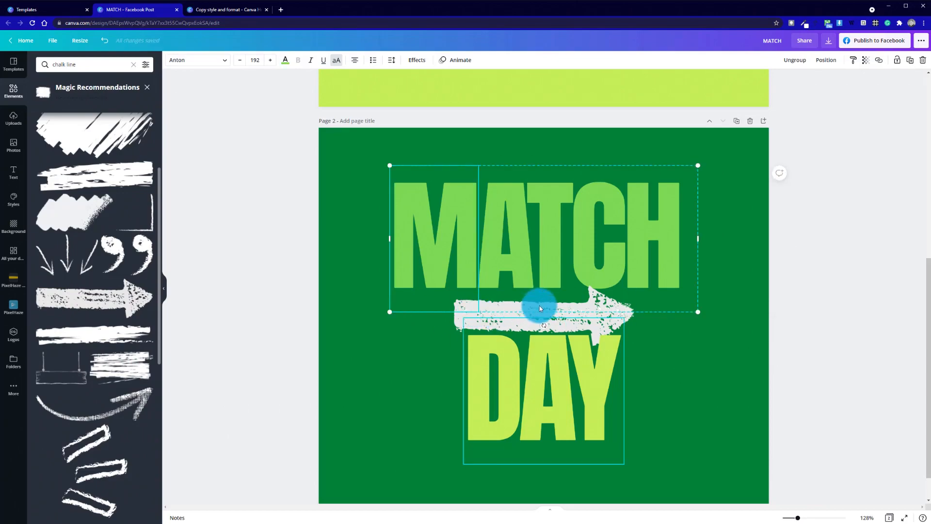
click(450, 330)
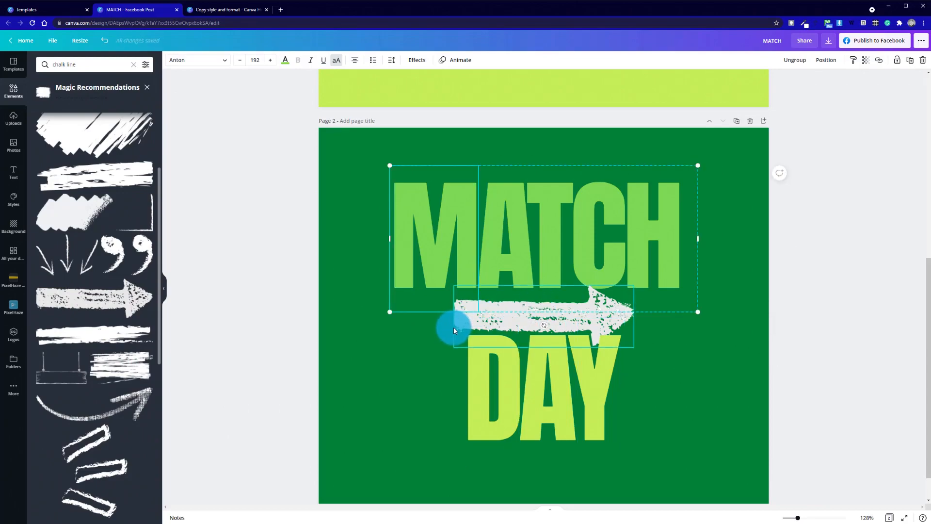
click(454, 331)
drag(455, 330, 331, 361)
Step: Crop the arrowhead off the chalk arrow so only its shaft remains
double_click(401, 349)
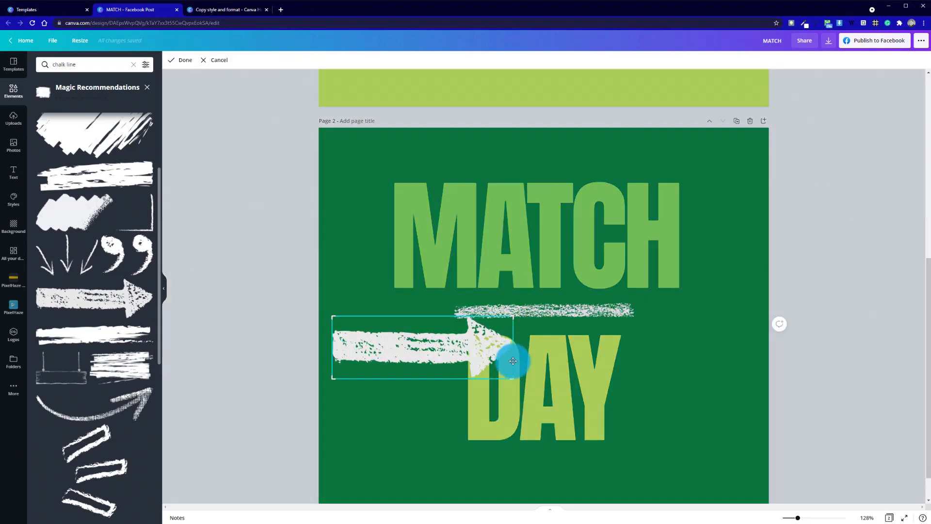
drag(506, 379, 472, 383)
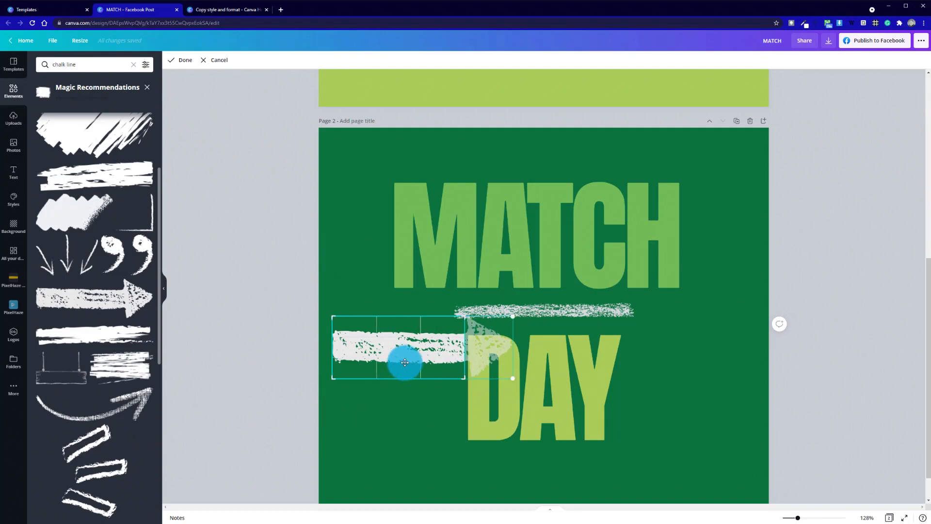
key(Return)
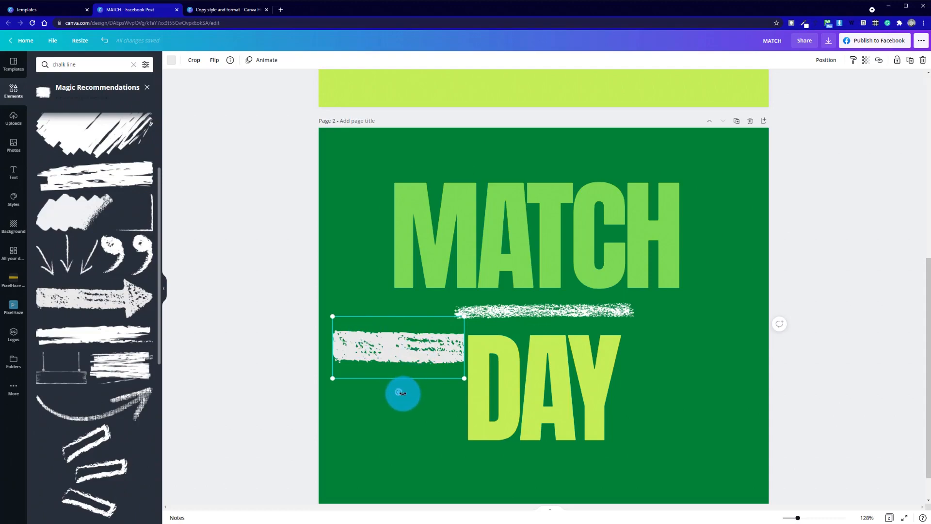
Step: Rotate the cropped chalk shaft diagonally, enlarge it and place it across the lower-left corner of page 2
drag(398, 392, 369, 381)
drag(407, 353, 166, 364)
drag(329, 422, 79, 380)
drag(340, 443, 407, 482)
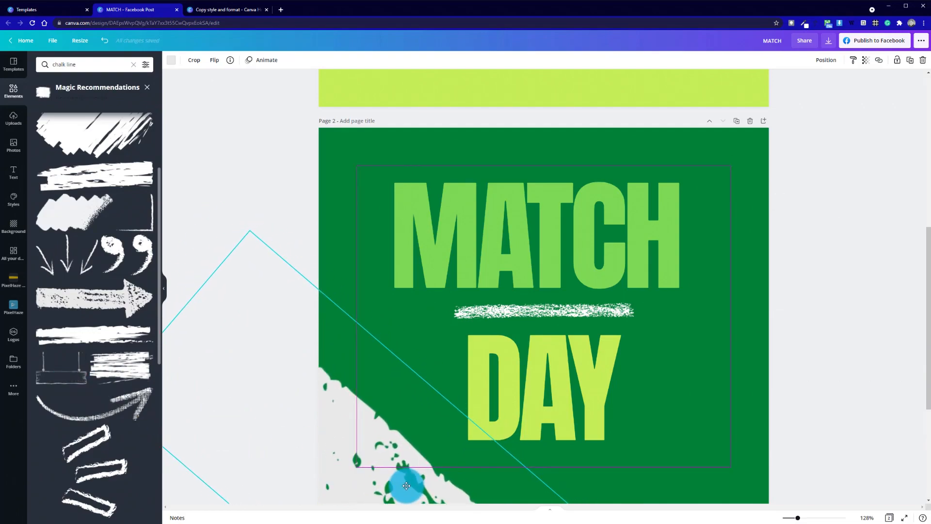
click(316, 201)
click(410, 446)
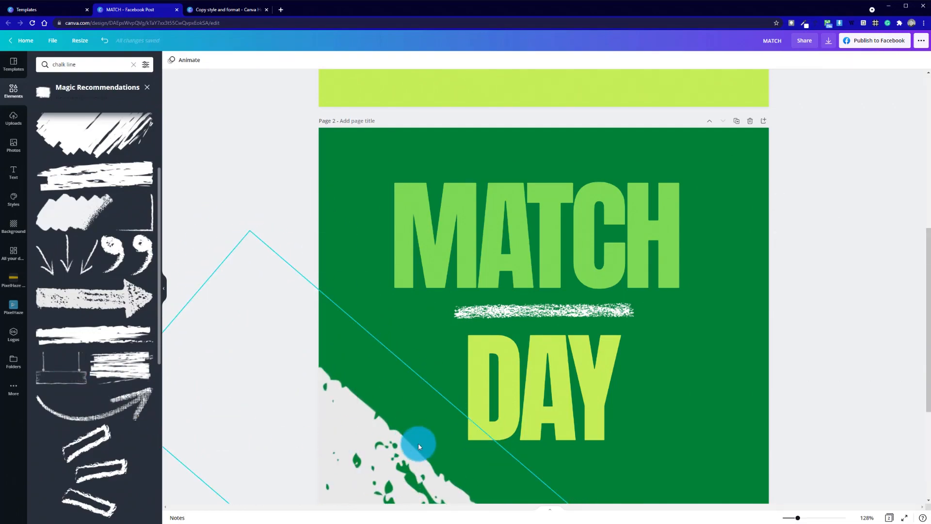
Step: Recolour the diagonal chalk shape with the light green document colour and delete it from page 2
click(367, 453)
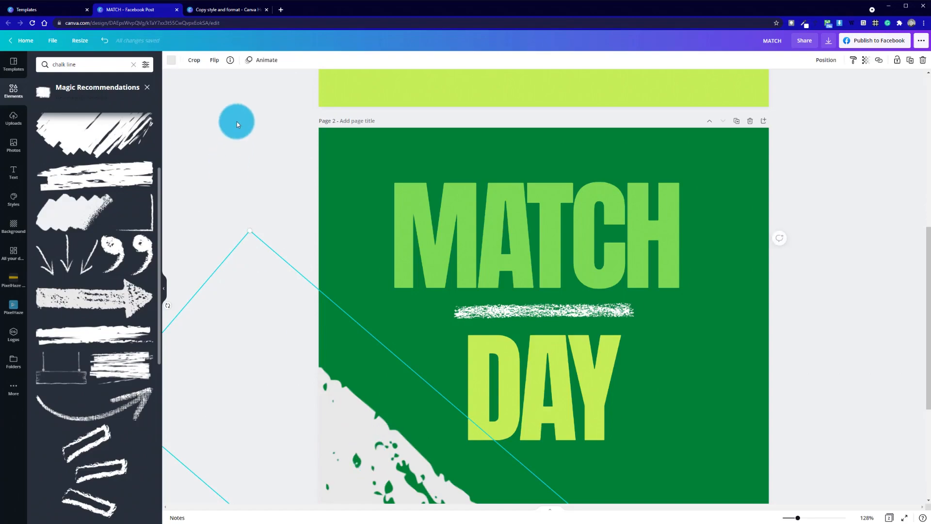
click(174, 63)
click(84, 99)
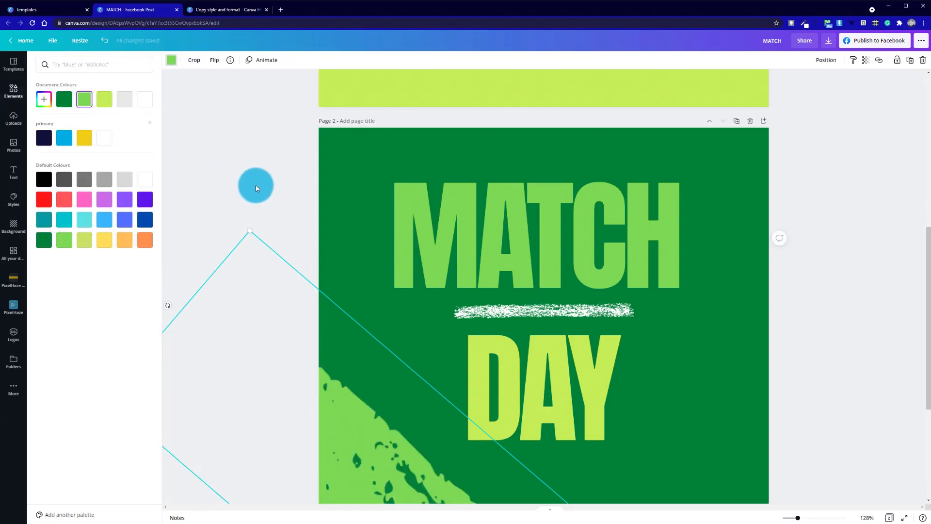
click(257, 188)
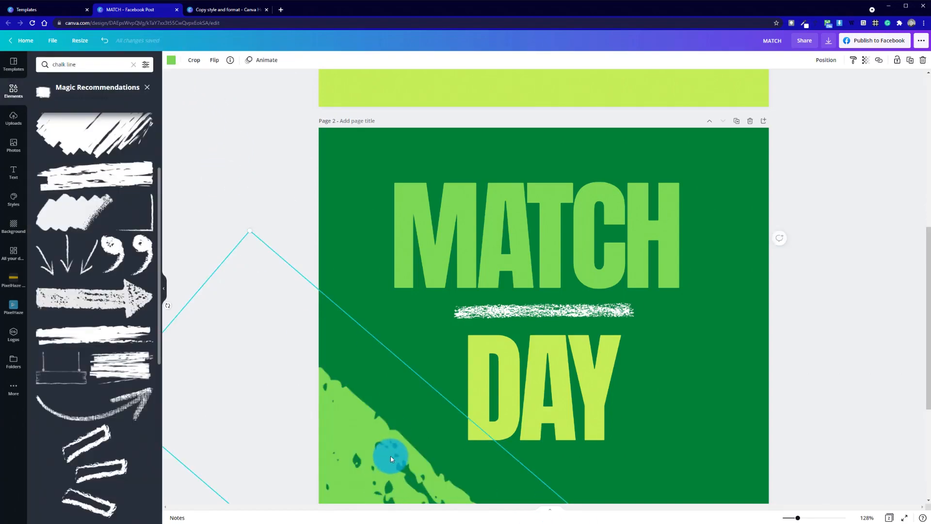
key(Delete)
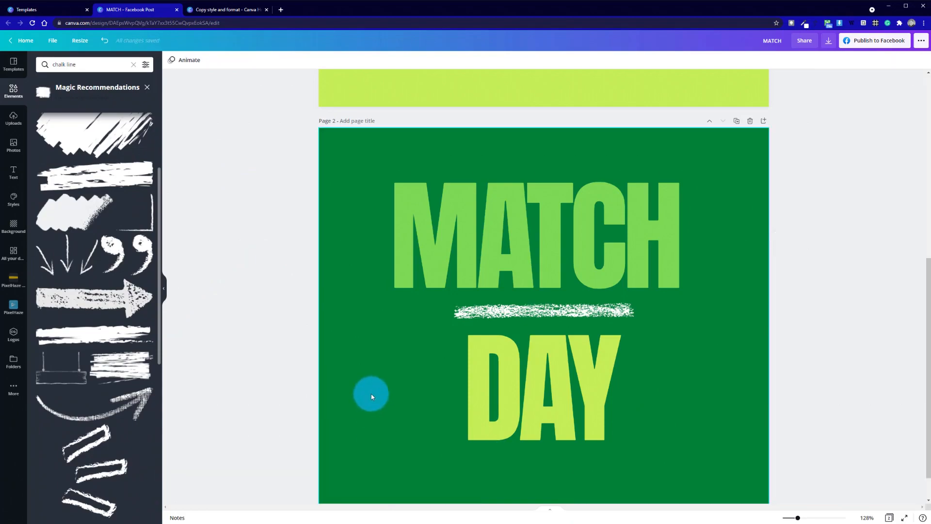
Step: Add the grainy chalk strip to page 2 and move it beside DAY, partly beyond the page's left edge
scroll(77, 248, up, 3)
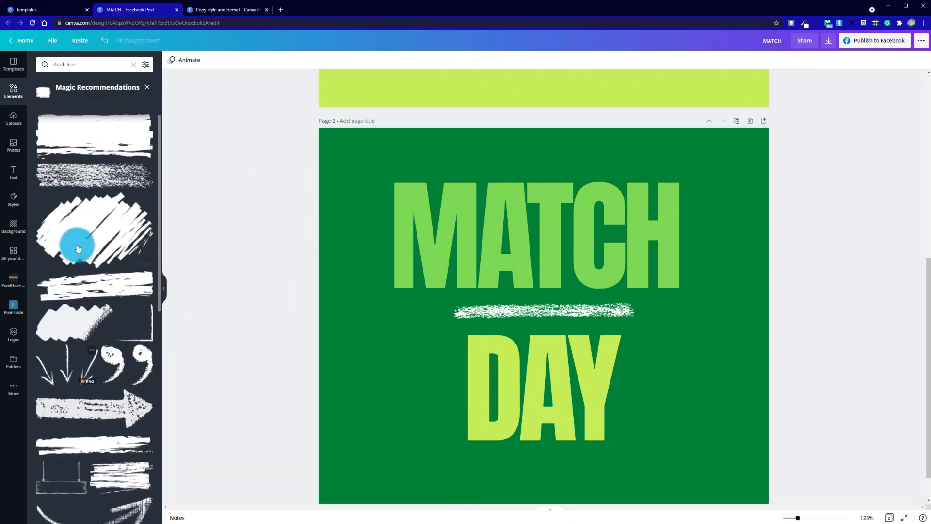
click(104, 187)
click(570, 317)
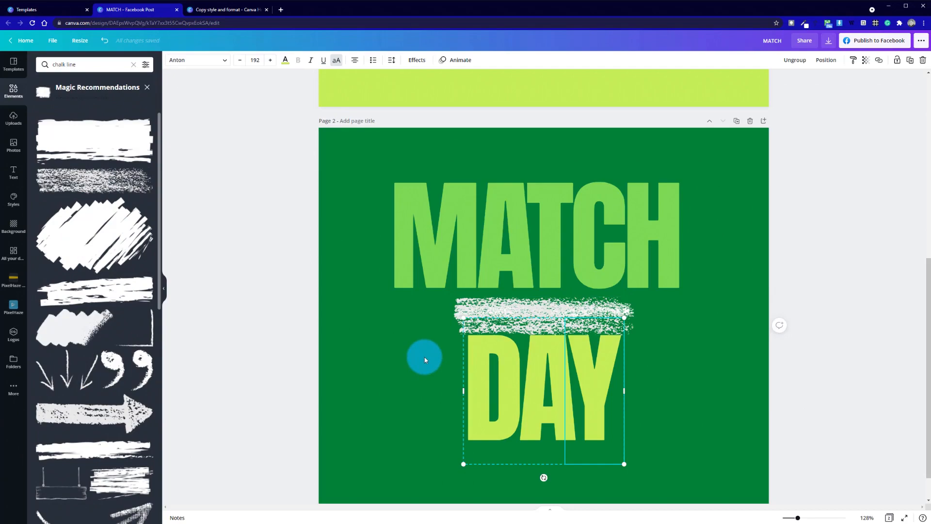
click(452, 312)
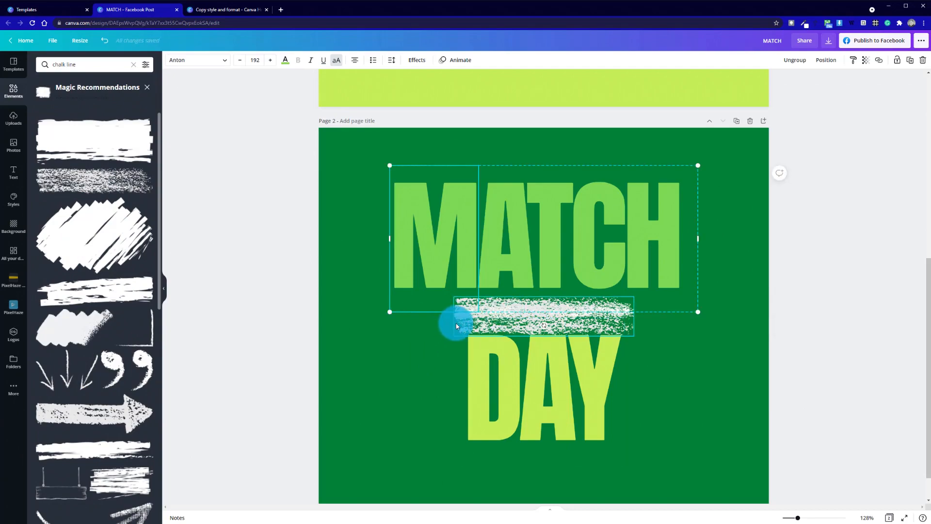
drag(455, 322, 275, 426)
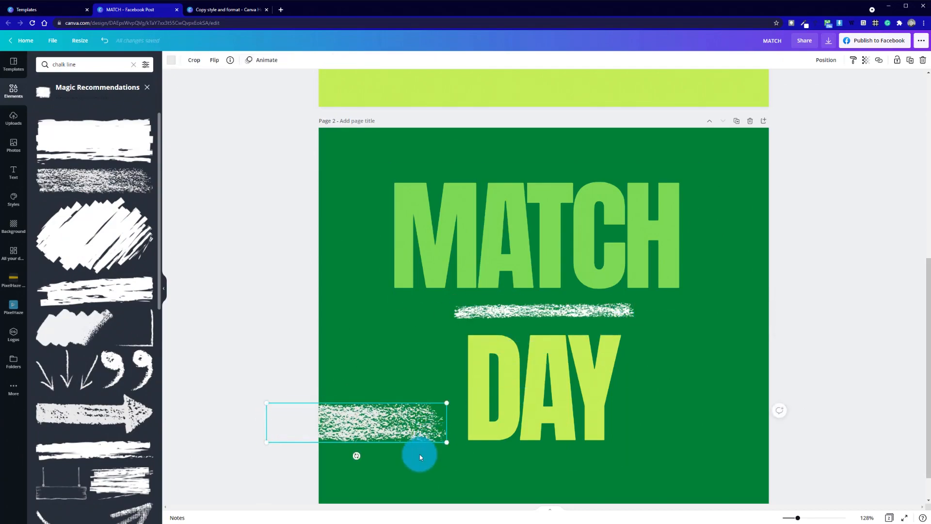
Step: Rotate and enlarge the grainy chalk strip across the lower-left corner of page 2, and delete it
drag(356, 455, 341, 445)
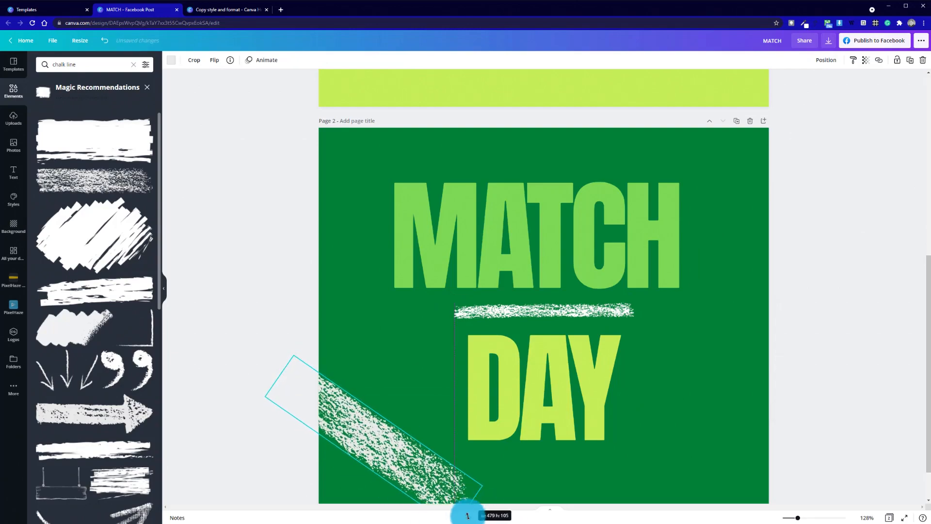
drag(377, 418, 348, 472)
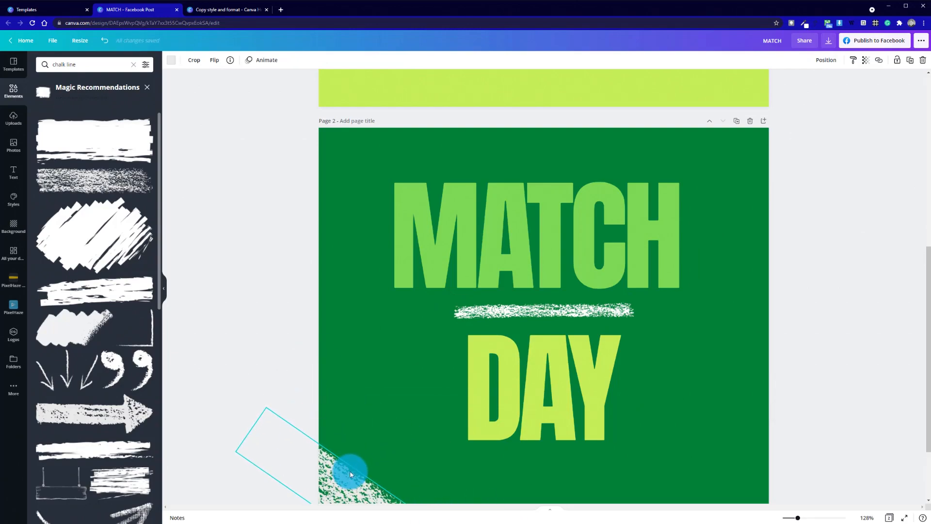
click(390, 443)
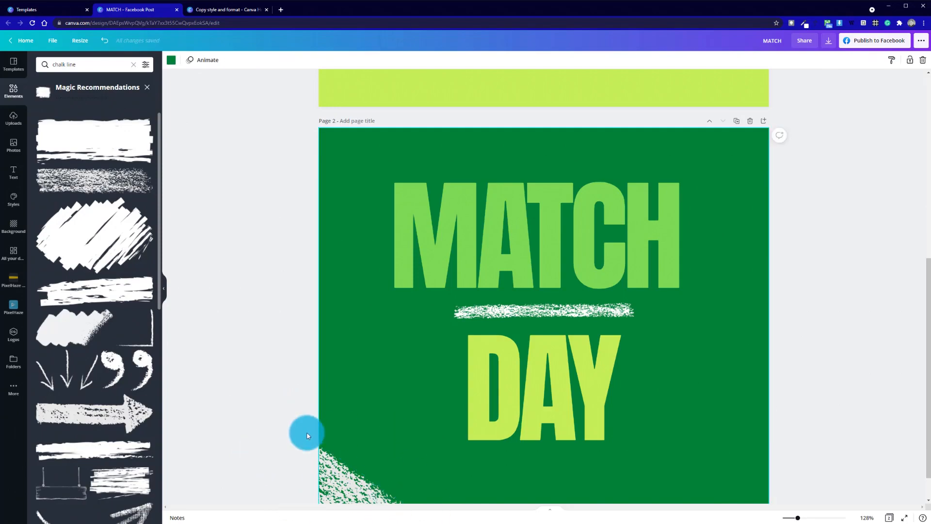
click(333, 484)
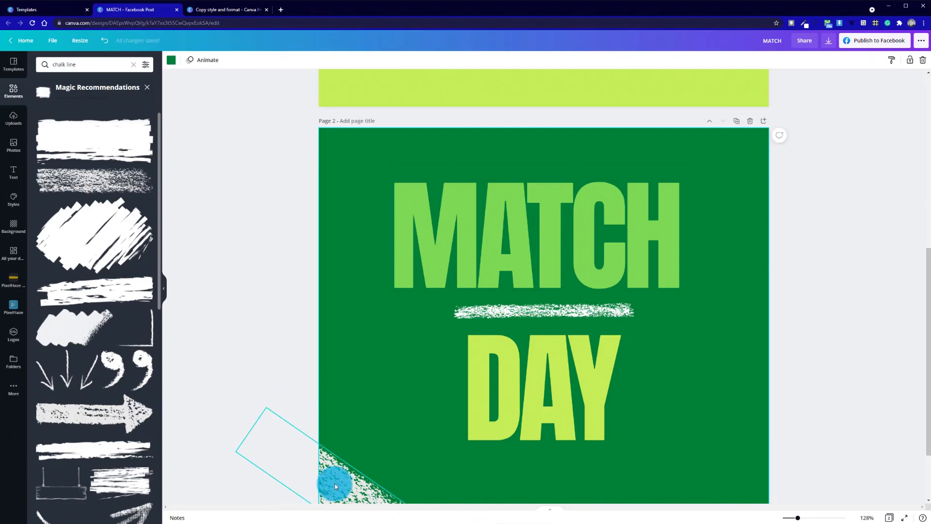
key(Delete)
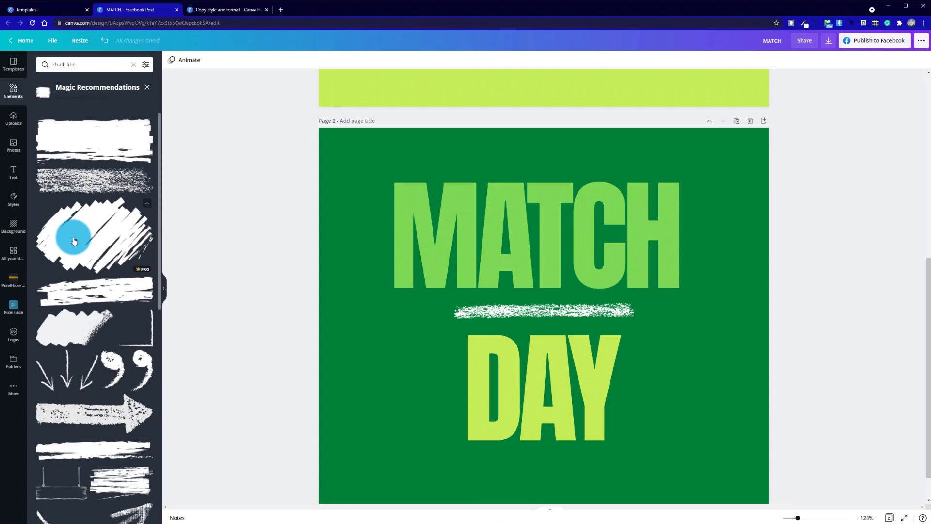
Step: Add the solid white brush strip from the chalk line results and move it beside DAY, partly beyond the page's left edge
click(147, 87)
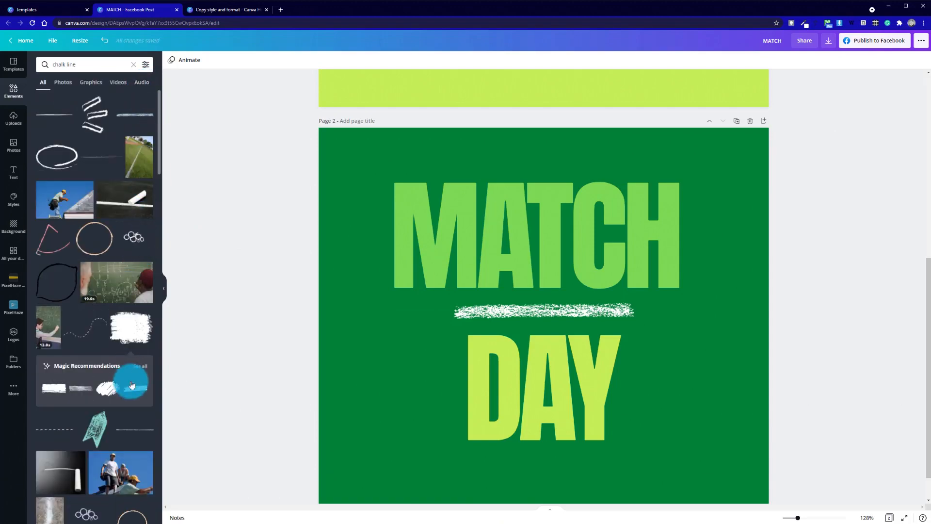
click(52, 392)
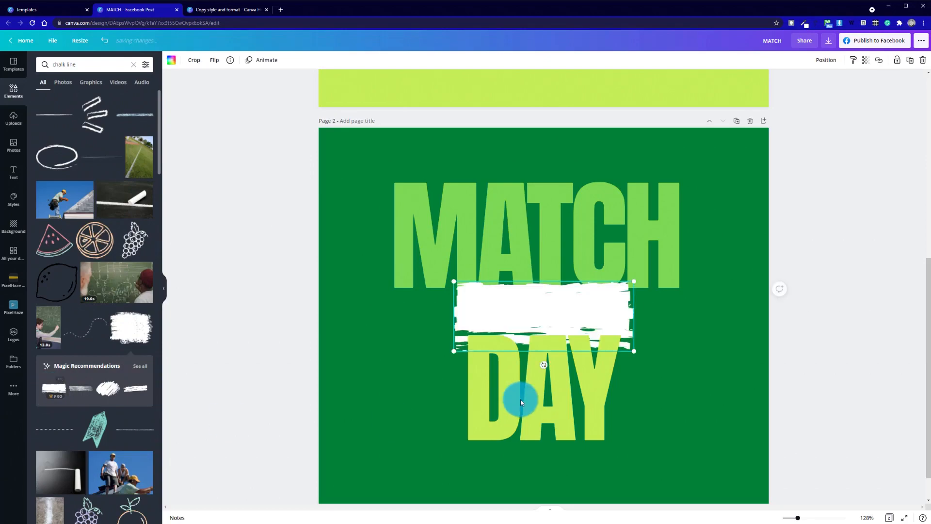
click(520, 397)
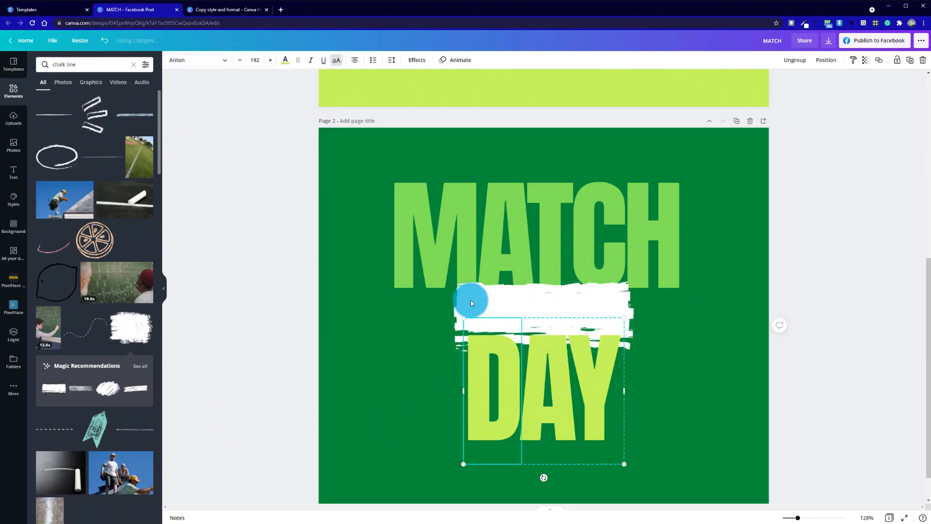
click(458, 331)
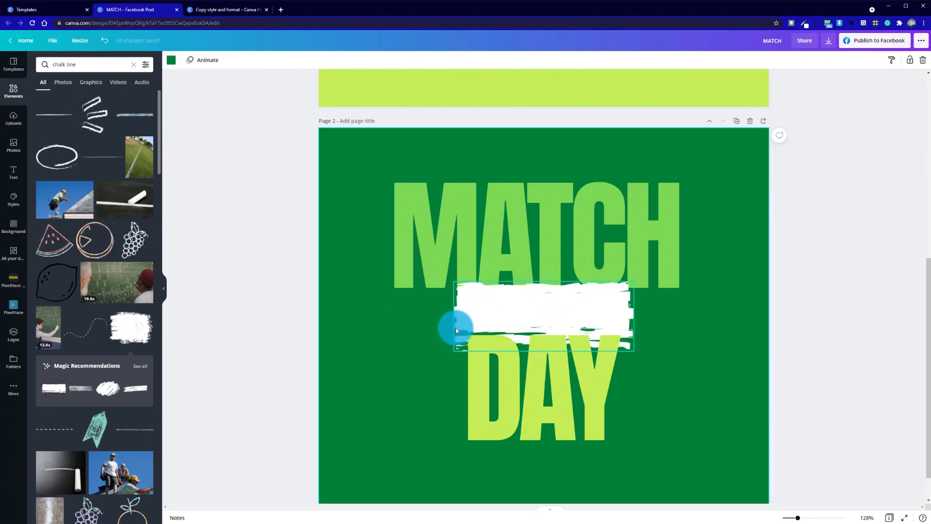
mouse_move(458, 332)
mouse_down()
mouse_move(345, 407)
mouse_move(271, 425)
mouse_up()
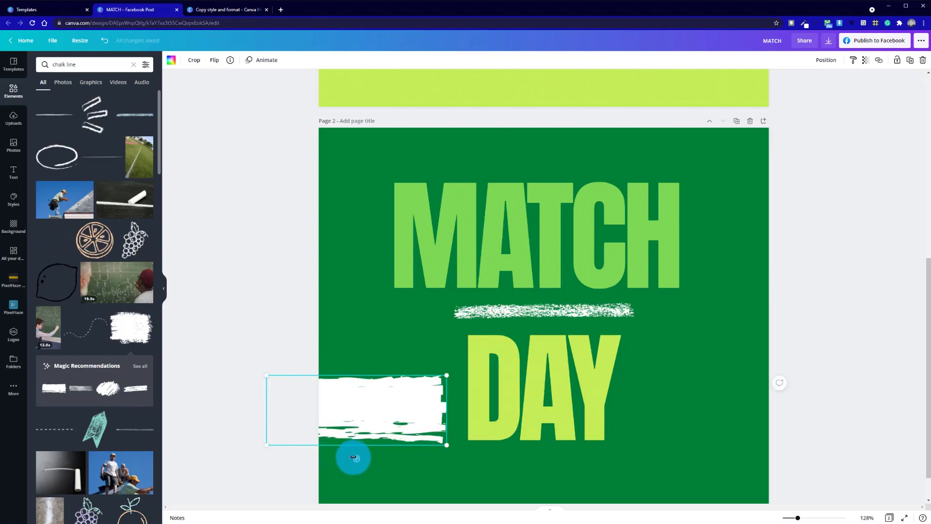
Step: Rotate the white brush strip diagonally and position it across the lower-left corner of page 2
mouse_move(353, 457)
mouse_down()
mouse_move(314, 457)
mouse_move(312, 449)
mouse_up()
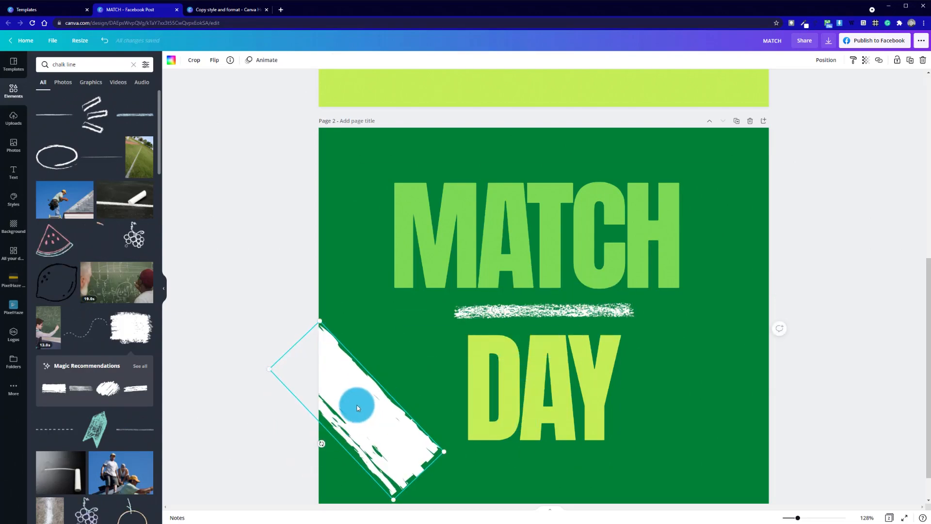
mouse_move(357, 408)
mouse_down()
mouse_move(332, 492)
mouse_move(361, 459)
mouse_up()
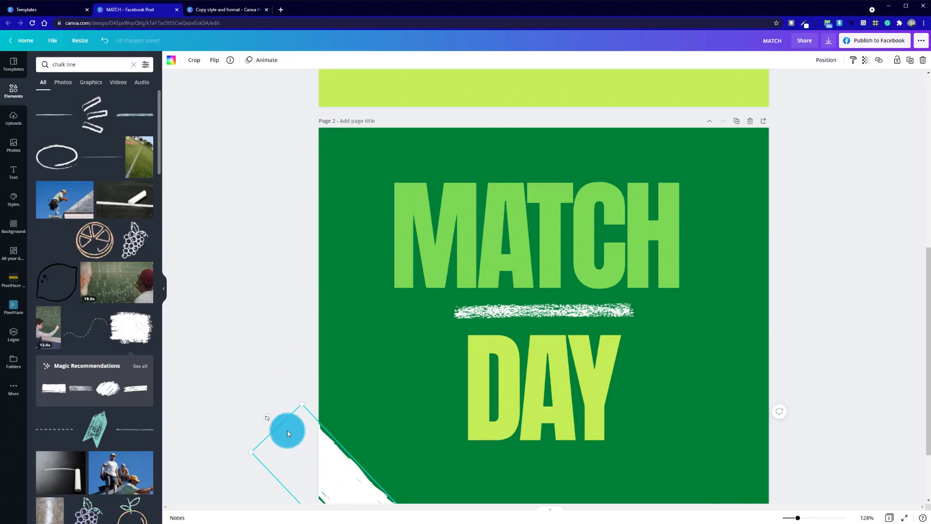
drag(269, 418, 261, 425)
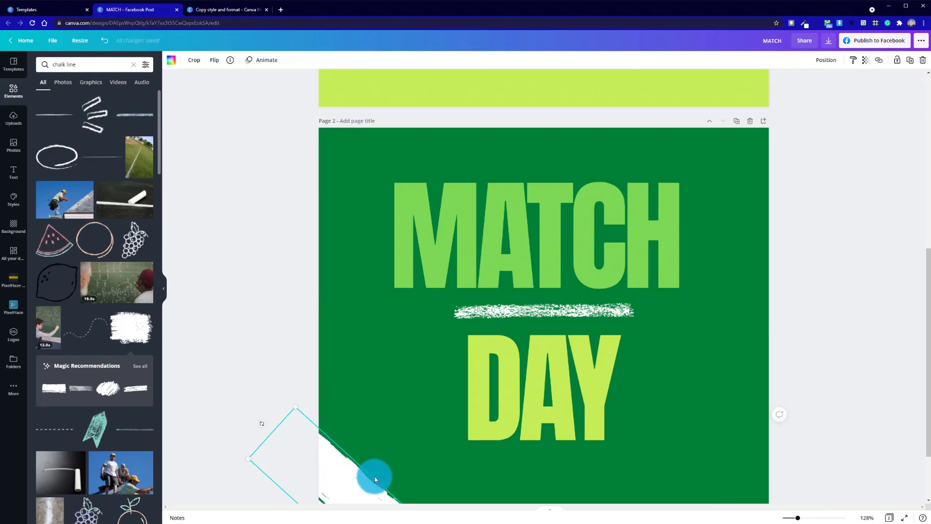
drag(344, 480, 346, 473)
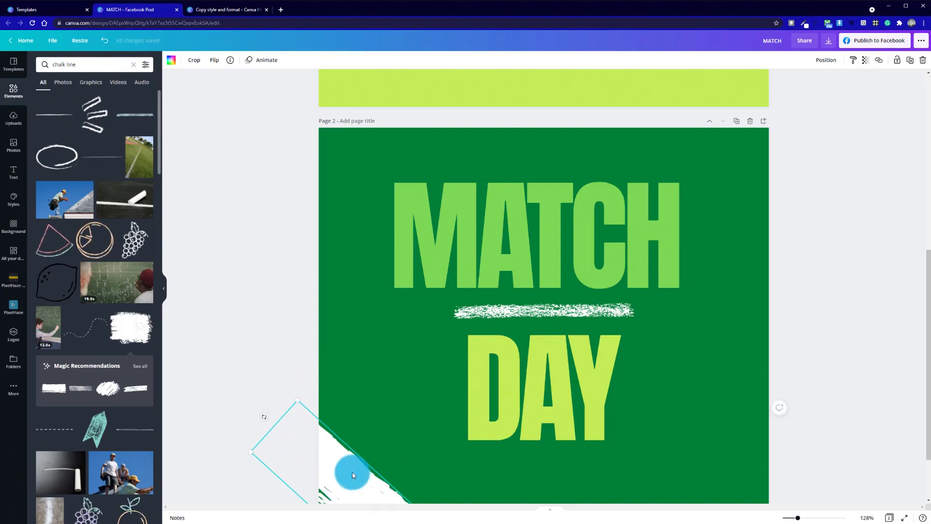
Step: Recolour the lower-left brush strip with the mid-green document colour used for MATCH
click(171, 59)
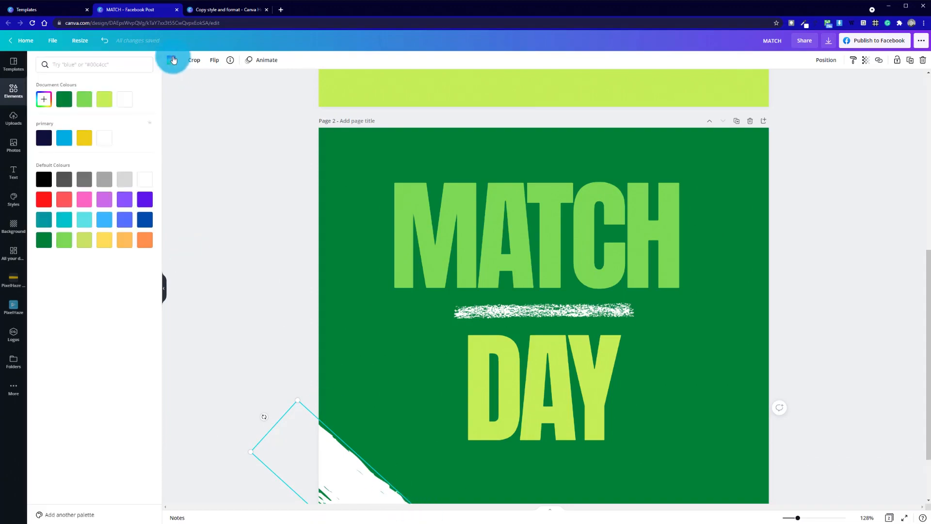
click(85, 99)
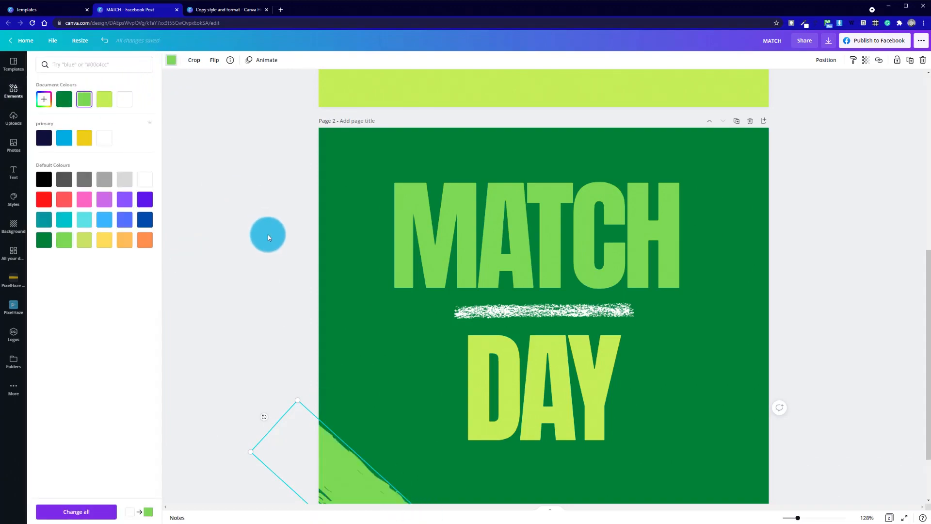
click(266, 234)
click(362, 334)
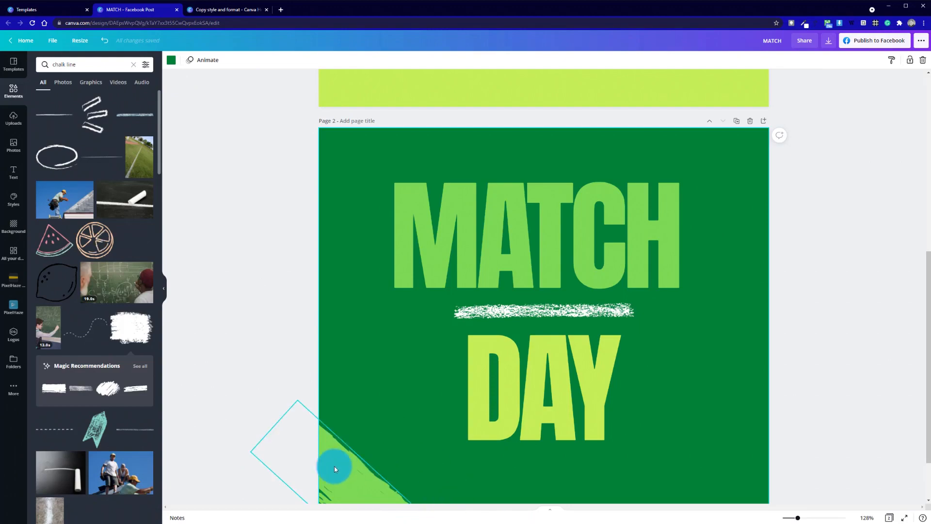
Step: Add the rough square chalk patch to page 2 and move it over the upper-right corner
click(131, 331)
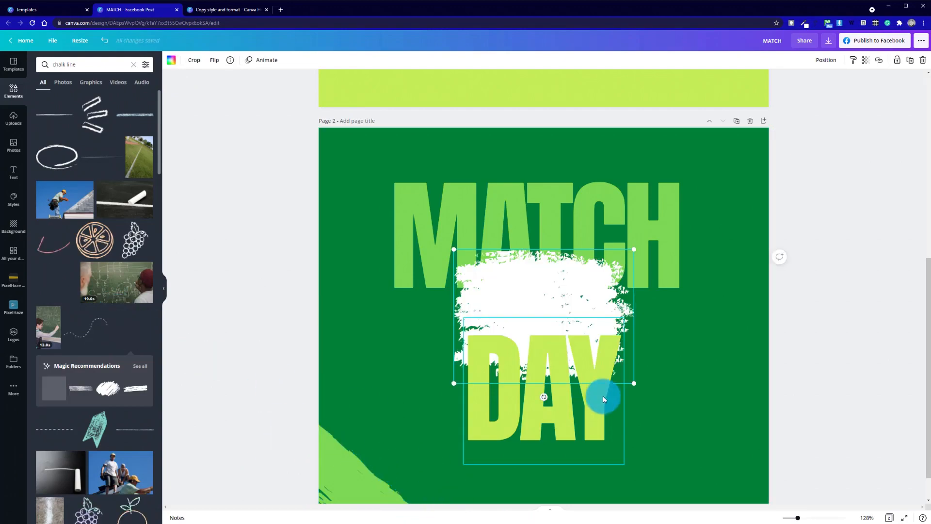
mouse_move(531, 284)
mouse_down()
mouse_move(661, 214)
mouse_move(700, 143)
mouse_move(672, 163)
mouse_up()
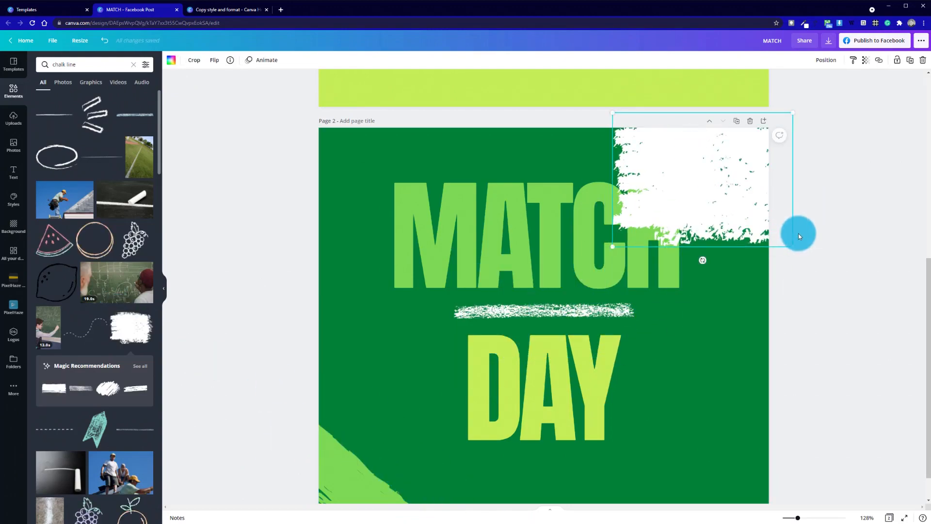
mouse_move(696, 260)
mouse_down()
mouse_move(666, 244)
mouse_move(673, 254)
mouse_up()
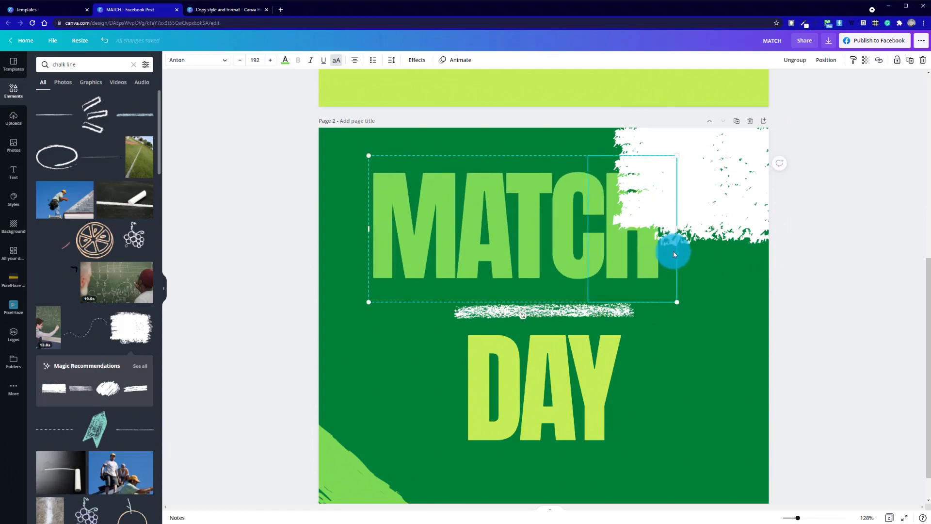
click(738, 187)
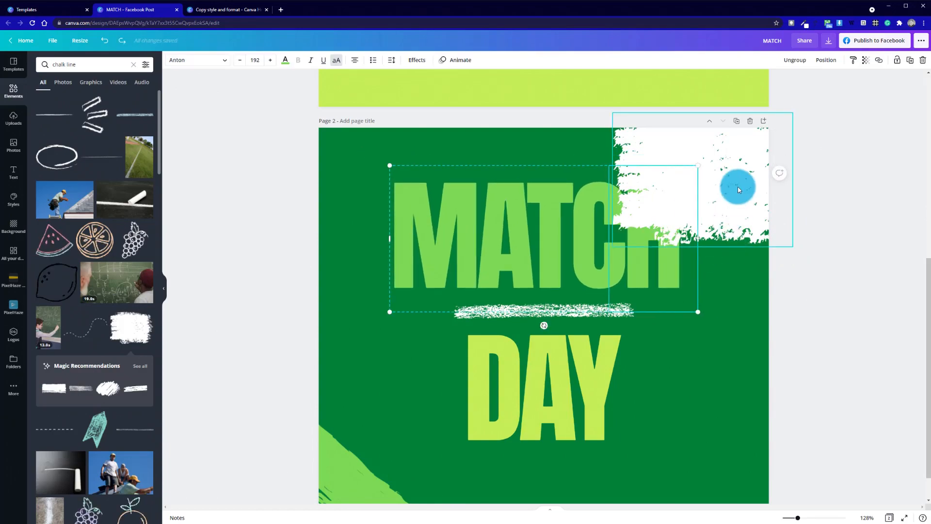
key(ctrl+z)
Step: Rotate the chalk patch diagonally into the upper-right corner of page 2 and recolour it with the green of MATCH
mouse_move(713, 266)
mouse_down()
mouse_move(703, 262)
mouse_move(790, 203)
mouse_move(786, 145)
mouse_move(736, 104)
mouse_move(759, 129)
mouse_up()
drag(720, 170, 746, 156)
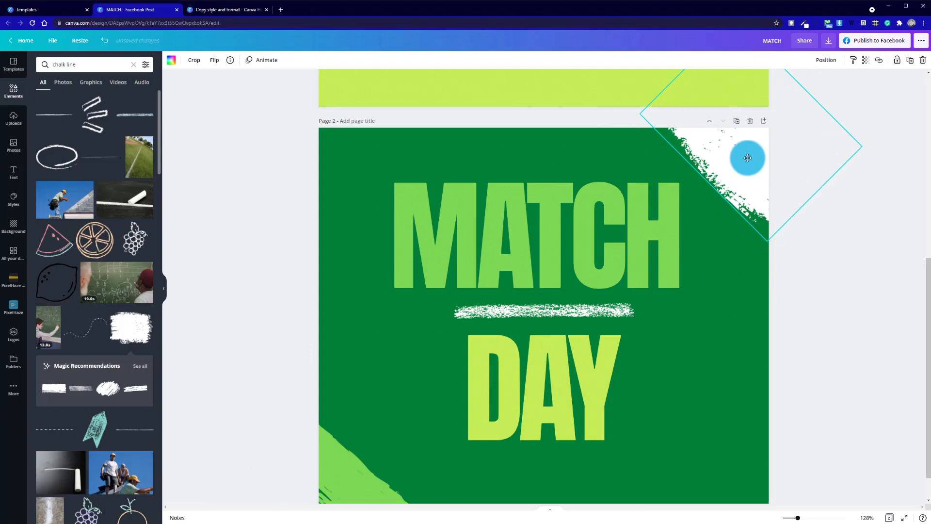
click(171, 60)
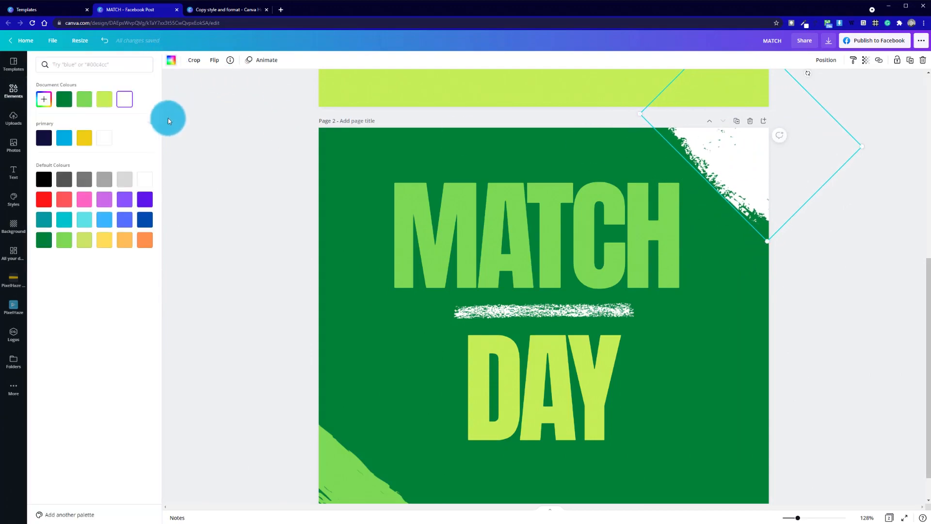
click(92, 101)
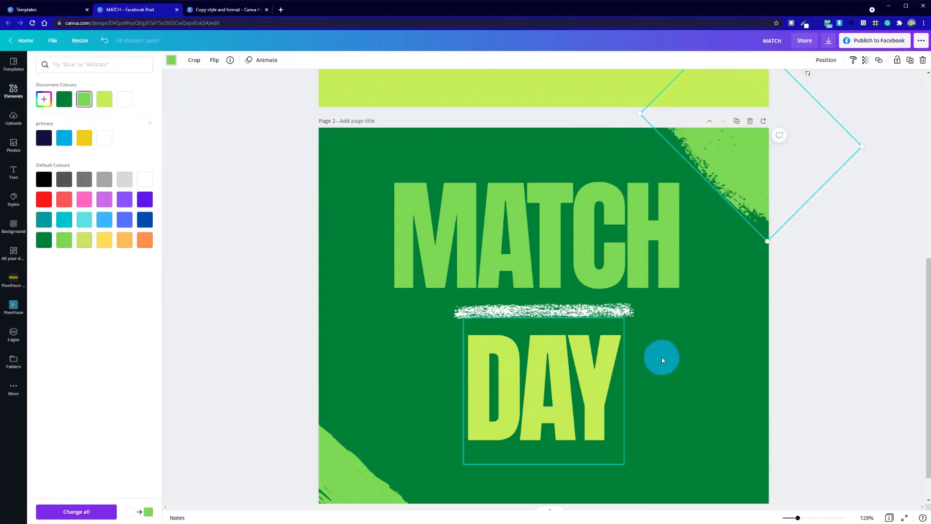
click(719, 373)
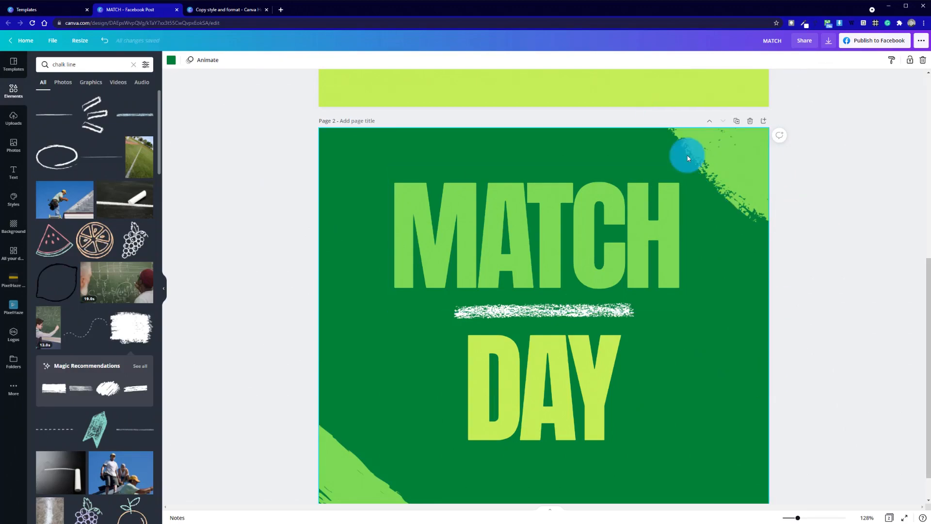
Step: Delete the green brush strip from the lower-left corner of page 2
click(376, 474)
click(335, 463)
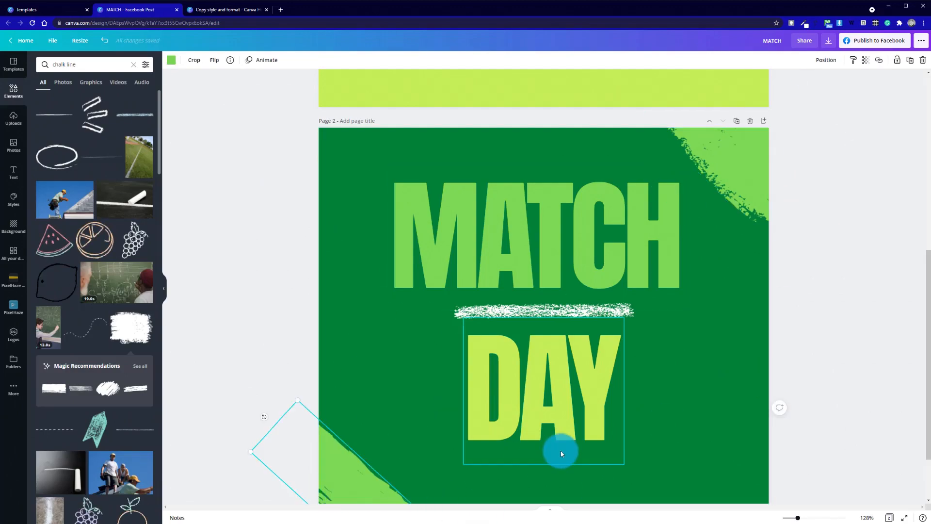
key(Delete)
Step: Duplicate the green upper-right chalk patch and place the copy, turned around, across the lower-left corner of page 2
click(738, 166)
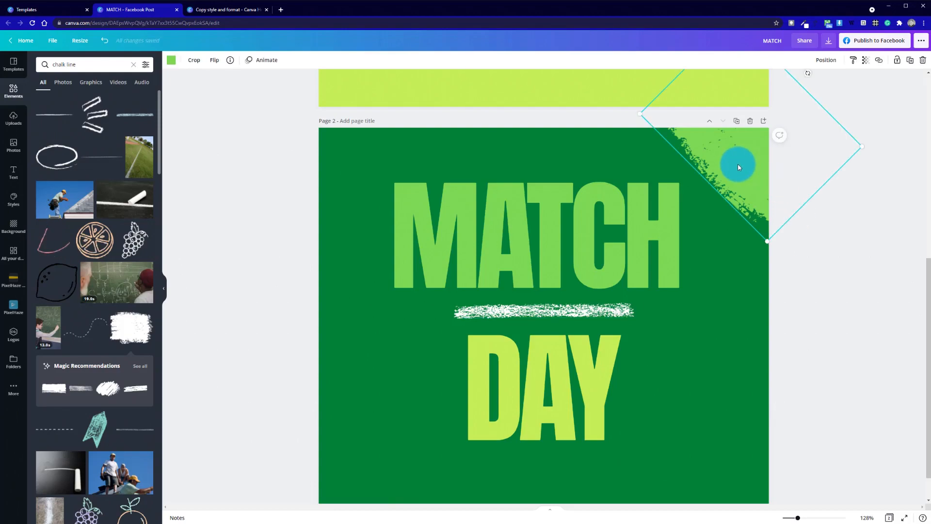
key(ctrl+d)
mouse_move(752, 164)
mouse_down()
mouse_move(571, 338)
mouse_move(376, 459)
mouse_move(323, 519)
mouse_move(318, 508)
mouse_move(329, 500)
mouse_up()
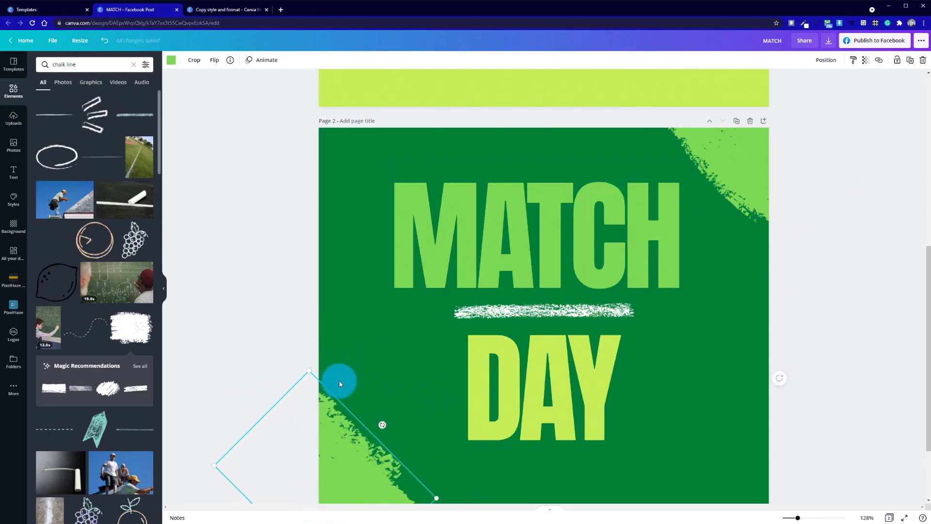
click(680, 459)
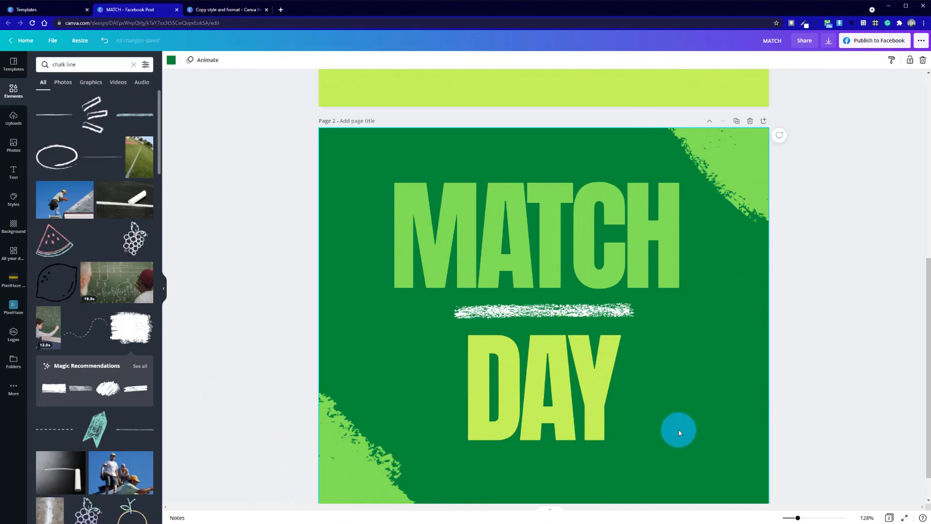
Step: Nudge the upper-right chalk patch slightly further into its corner, away from the word MATCH
click(725, 177)
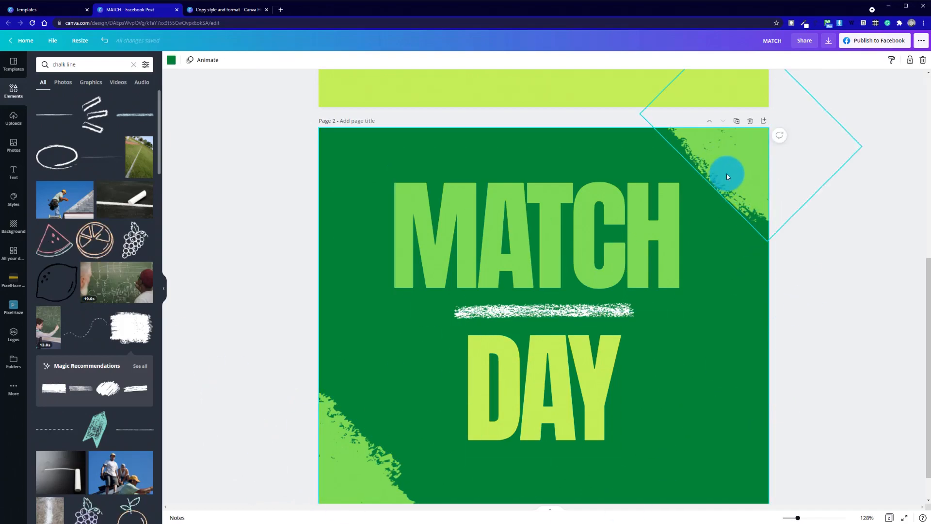
drag(723, 180, 728, 173)
click(839, 403)
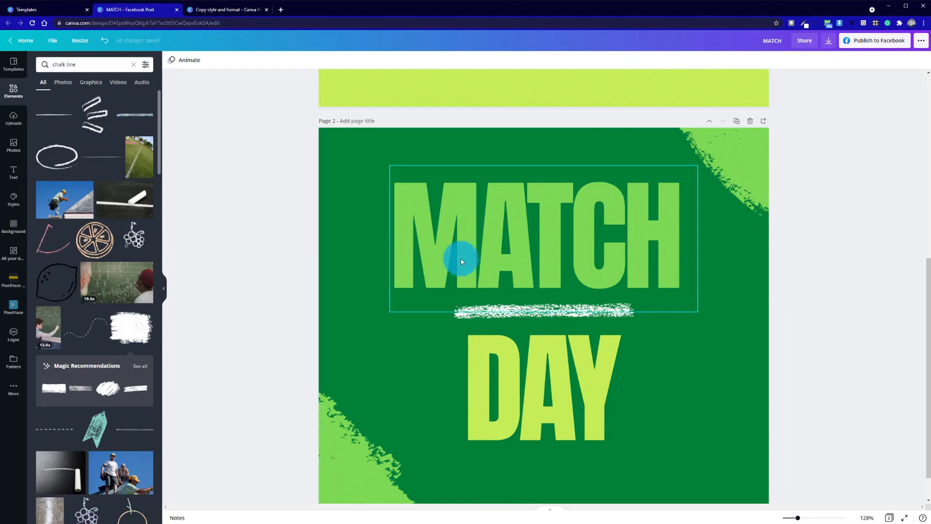
Step: Ungroup the letters of the word MATCH on page 2
click(464, 228)
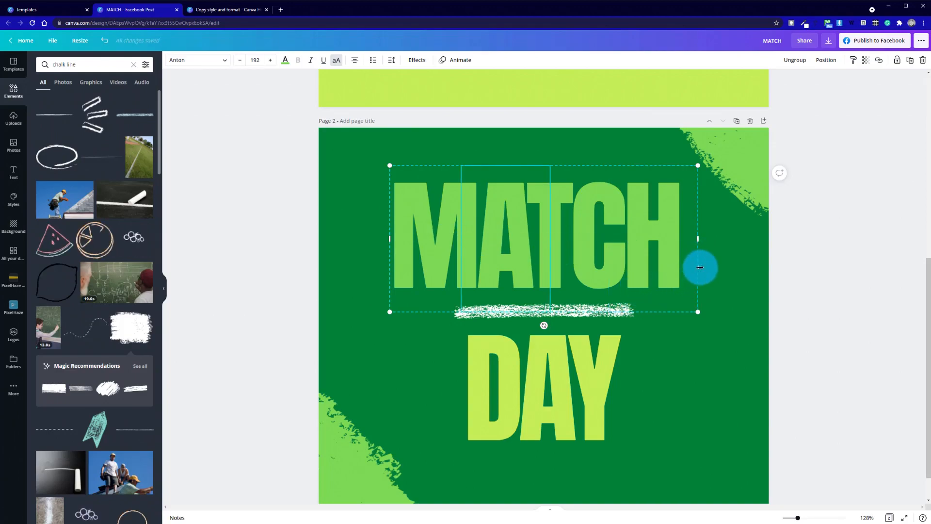
click(735, 350)
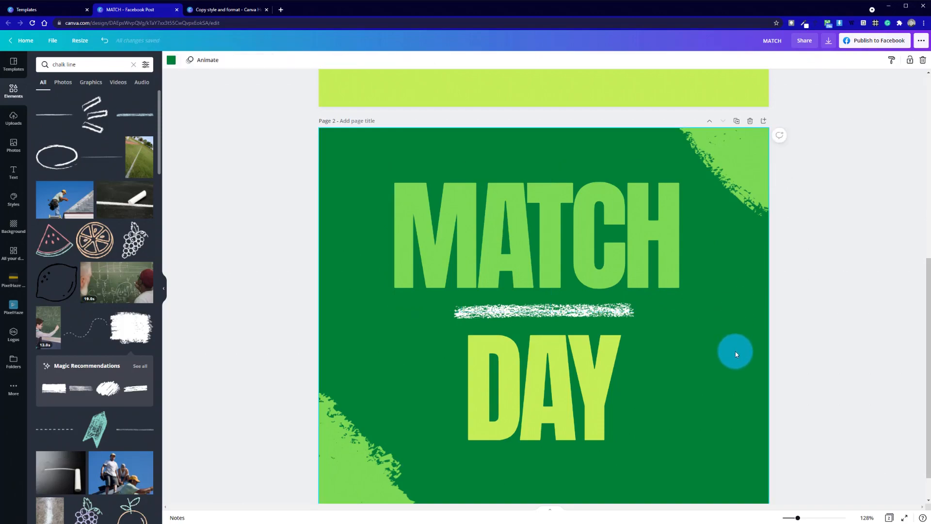
scroll(735, 351, up, 7)
scroll(735, 352, down, 7)
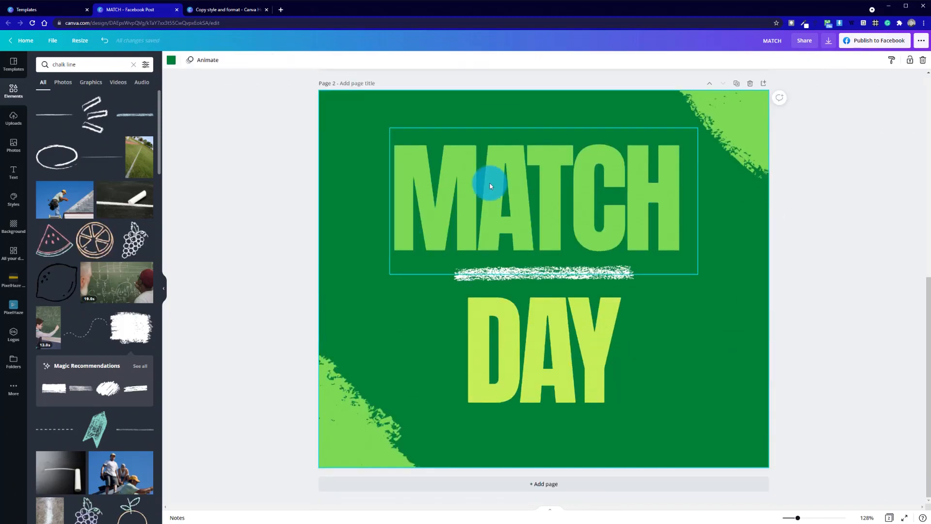
click(495, 209)
right_click(508, 203)
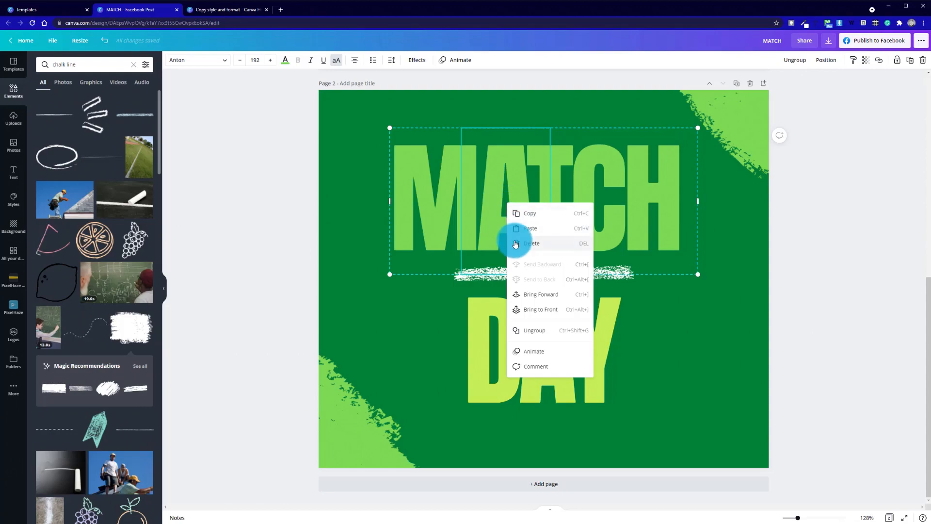
click(537, 330)
click(715, 292)
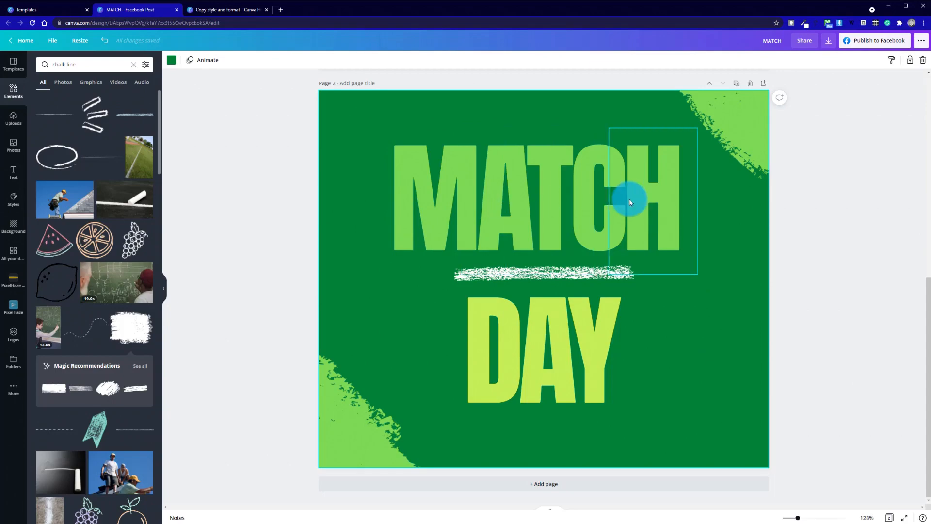
Step: Bring the letter H of MATCH to the front of the stacking order
click(642, 196)
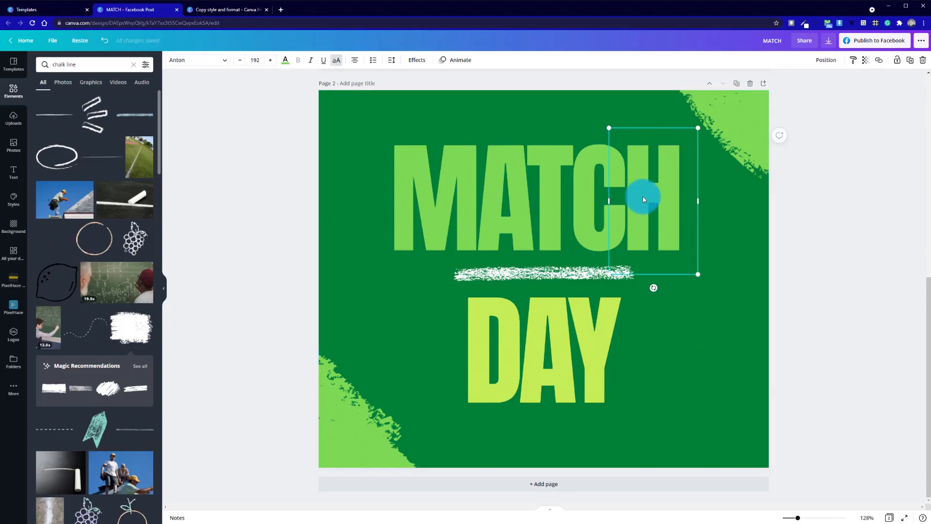
right_click(642, 196)
click(711, 304)
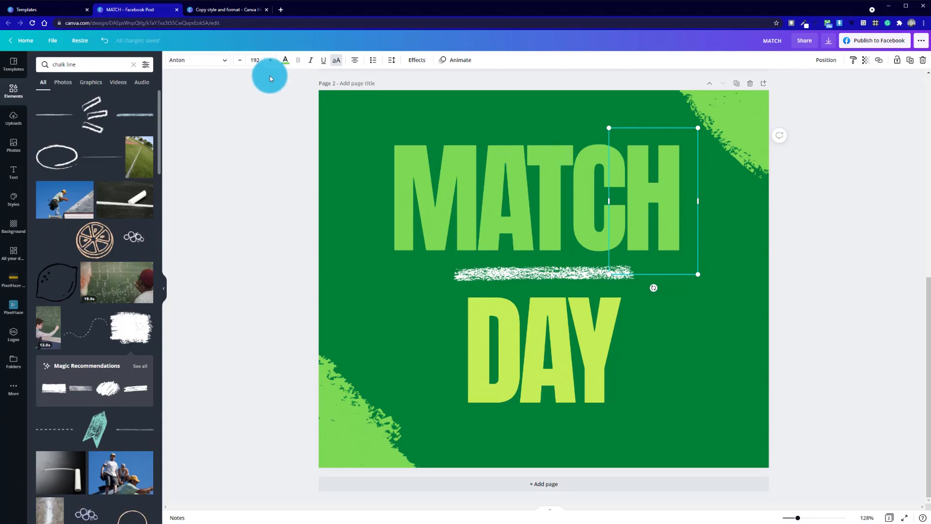
Step: Give the letter H a Shadow effect with offset 26, direction -76, blur 48 and transparency 100
click(415, 61)
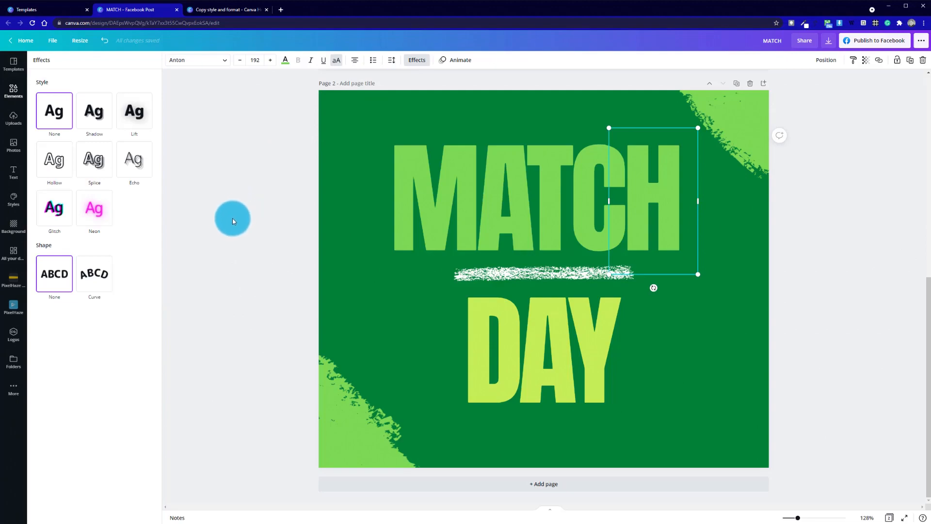
click(96, 120)
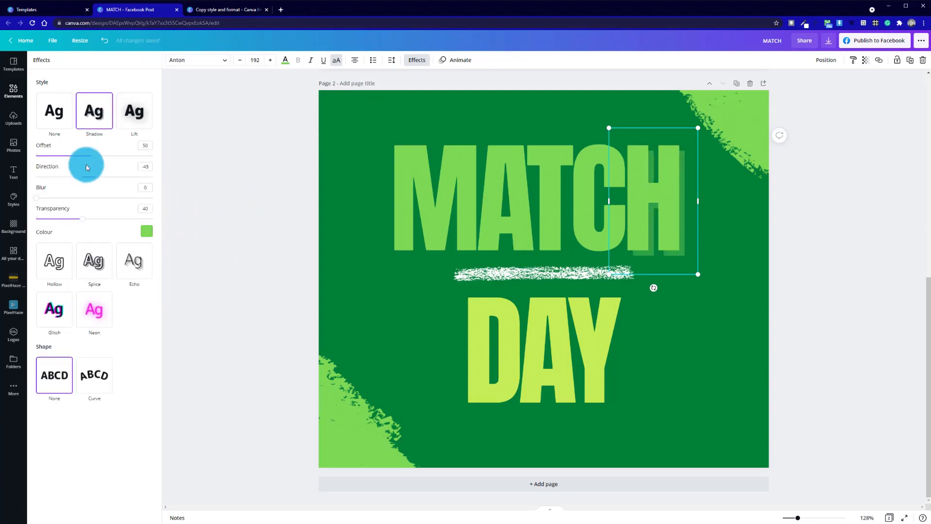
click(147, 231)
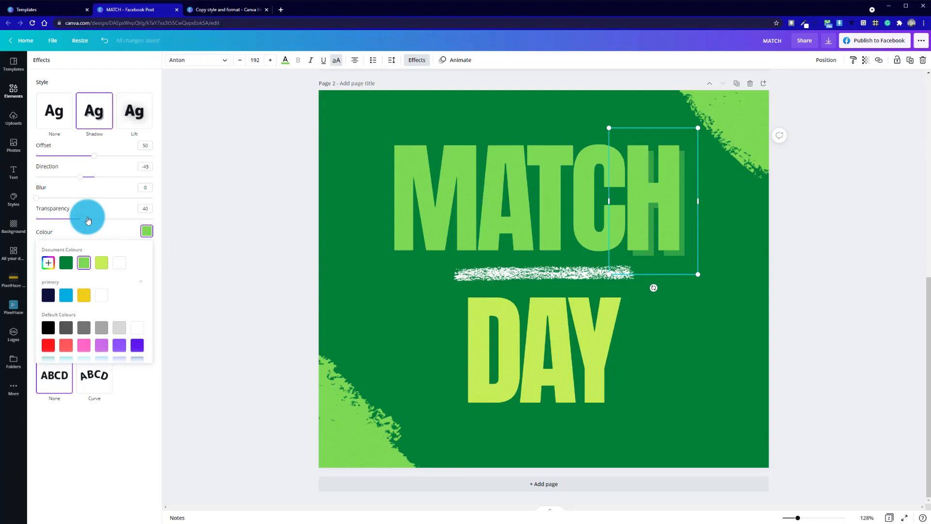
drag(86, 222, 150, 218)
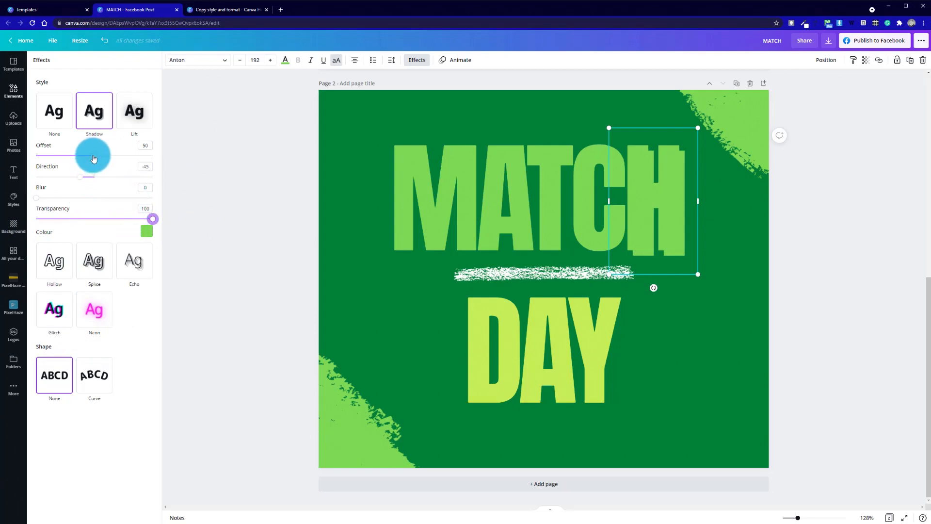
drag(94, 158, 70, 181)
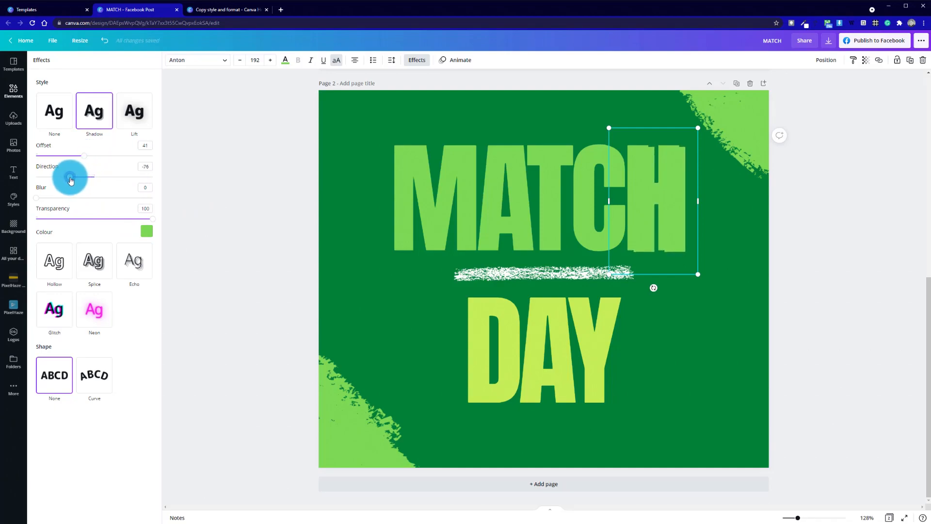
drag(84, 156, 70, 157)
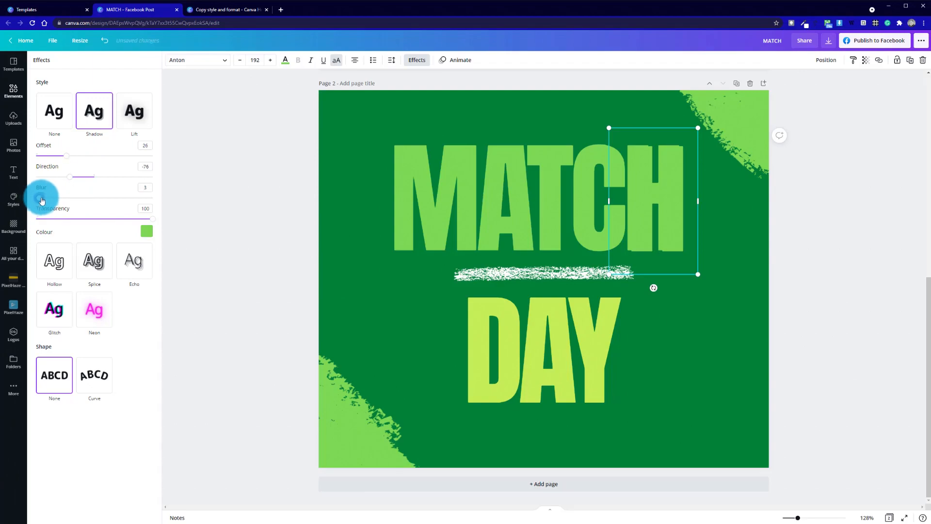
drag(41, 200, 85, 196)
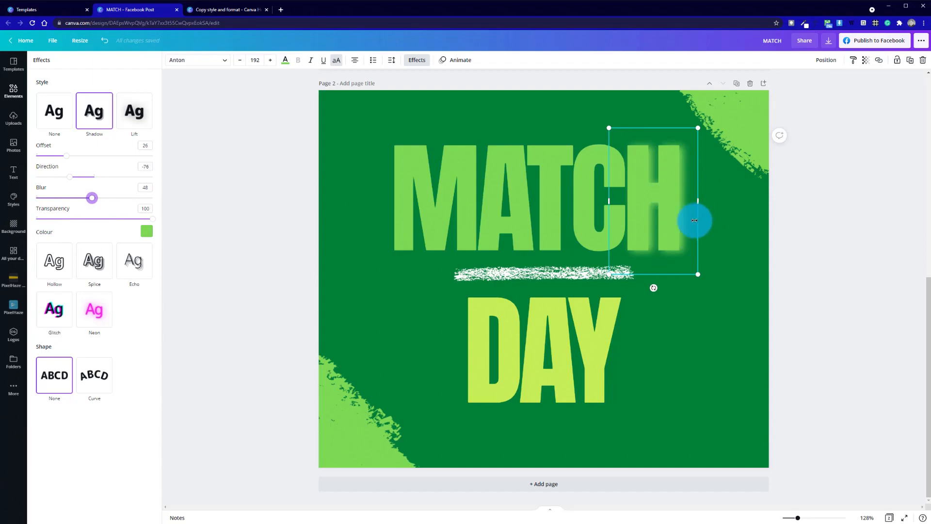
Step: Set the H's shadow colour to the dark green of the background
click(146, 232)
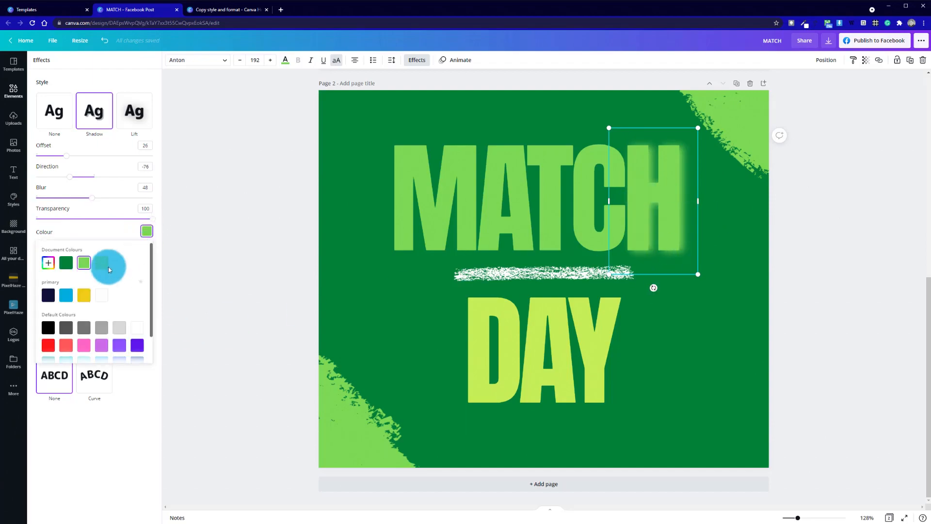
click(67, 266)
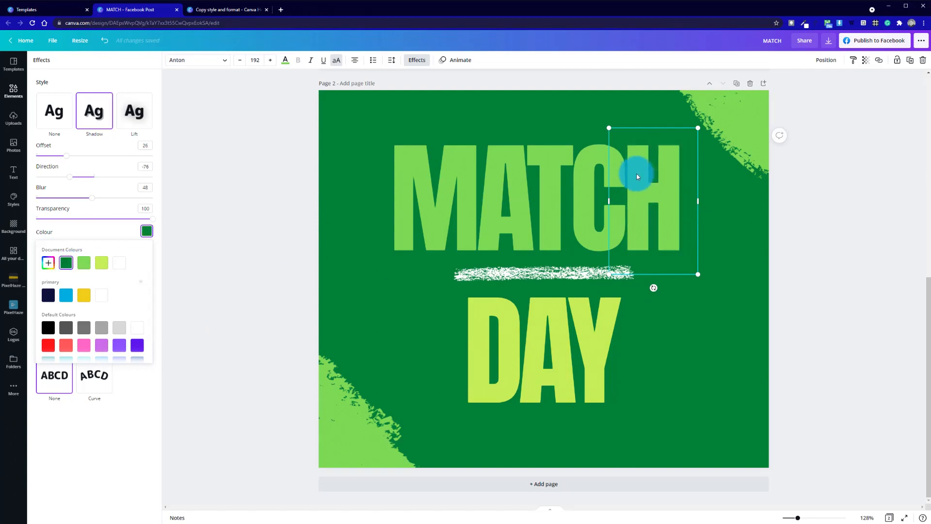
click(740, 260)
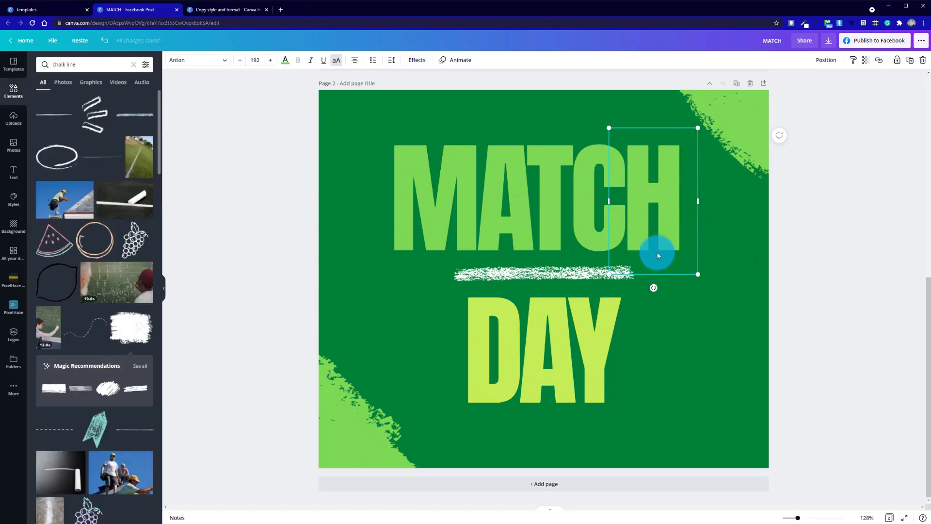
Step: Bring the letters C, T, A and M to the front one after another, in that order
right_click(588, 238)
click(636, 341)
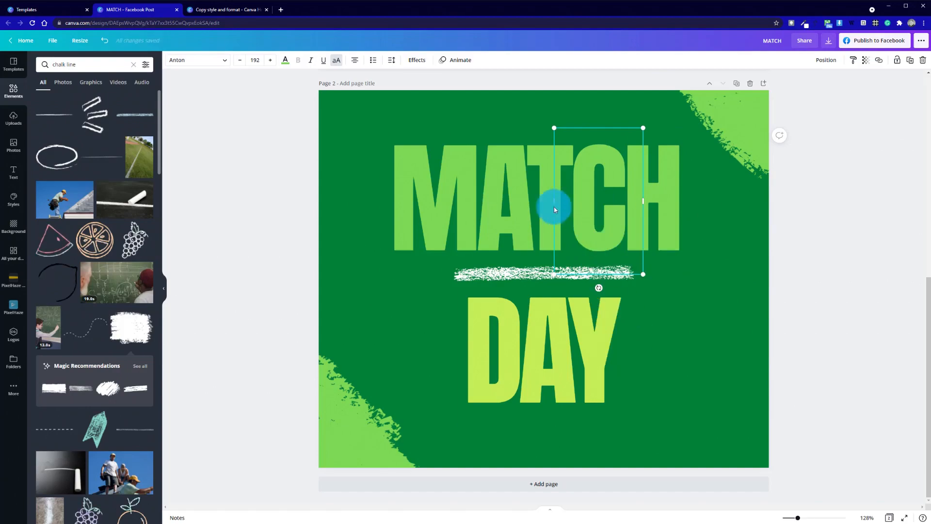
click(554, 207)
right_click(539, 158)
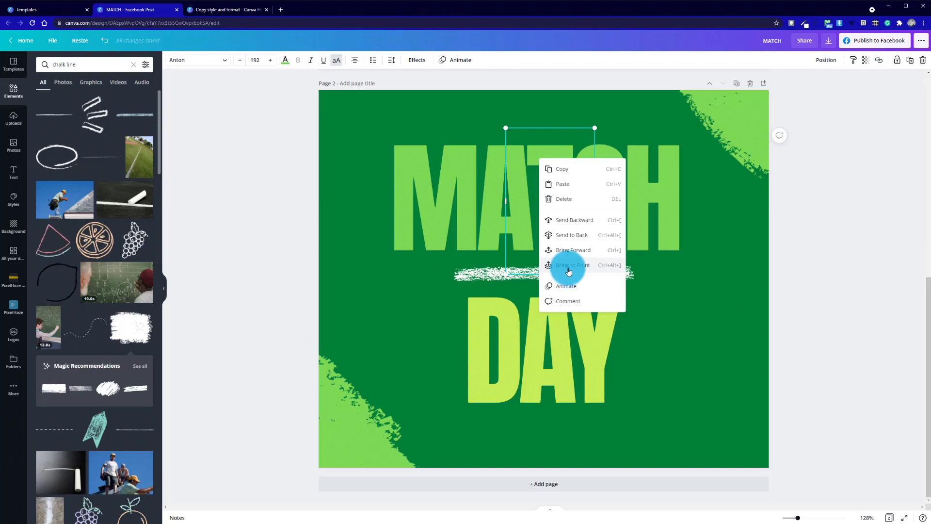
click(568, 270)
click(486, 210)
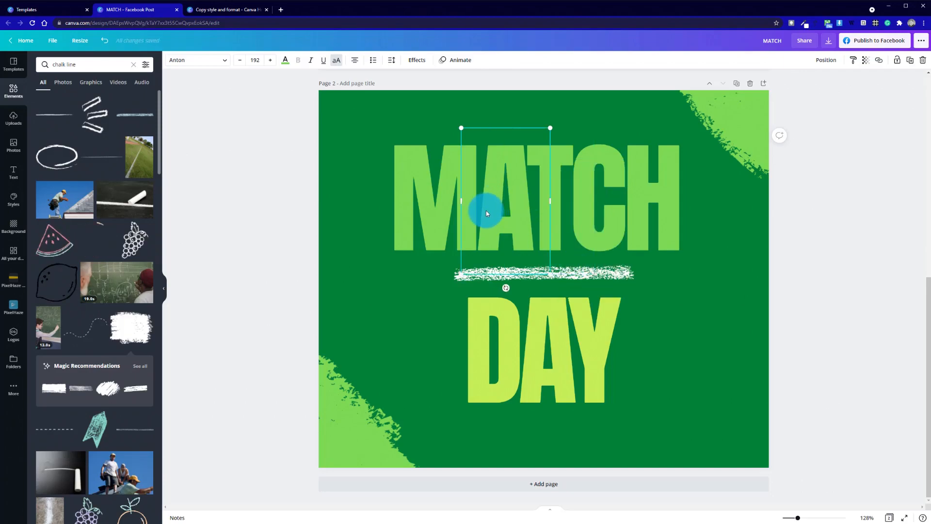
right_click(486, 210)
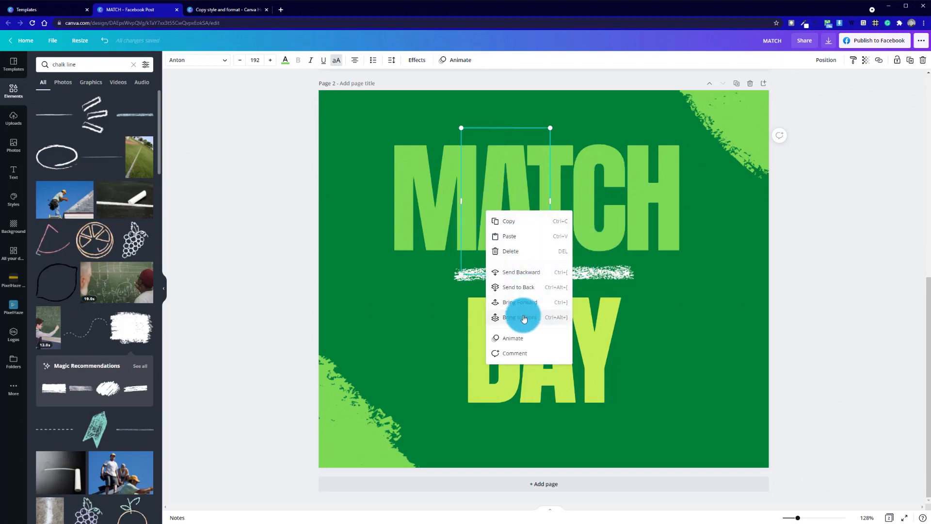
click(405, 213)
right_click(407, 206)
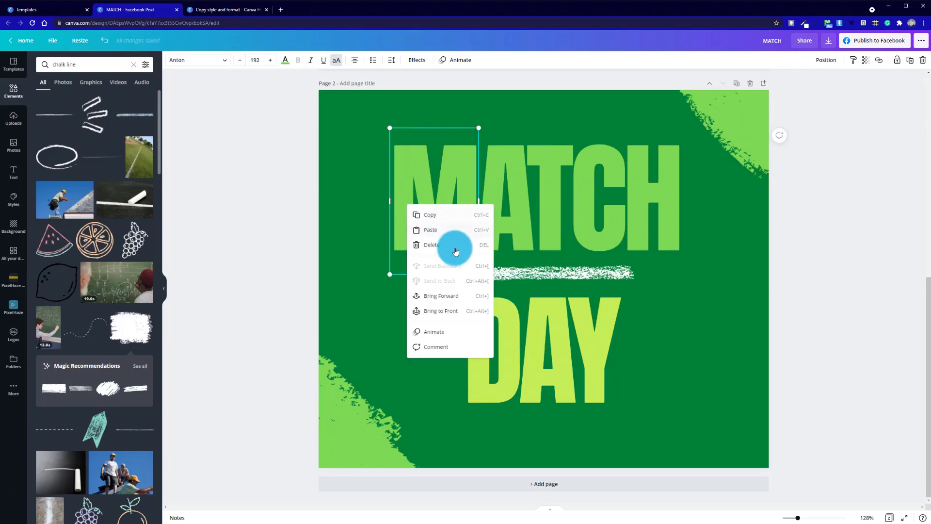
click(453, 307)
click(376, 116)
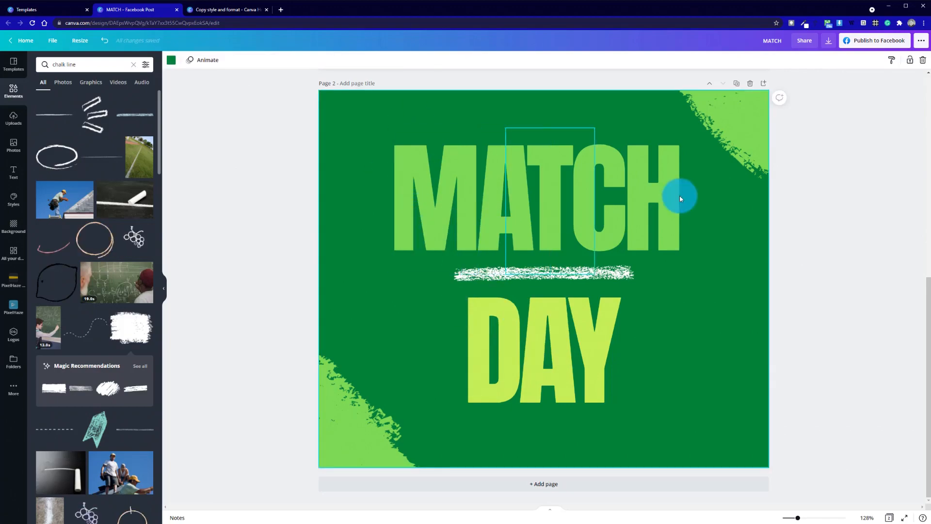
Step: Copy the shadow style of the H onto the letters C, T, A and M
click(603, 203)
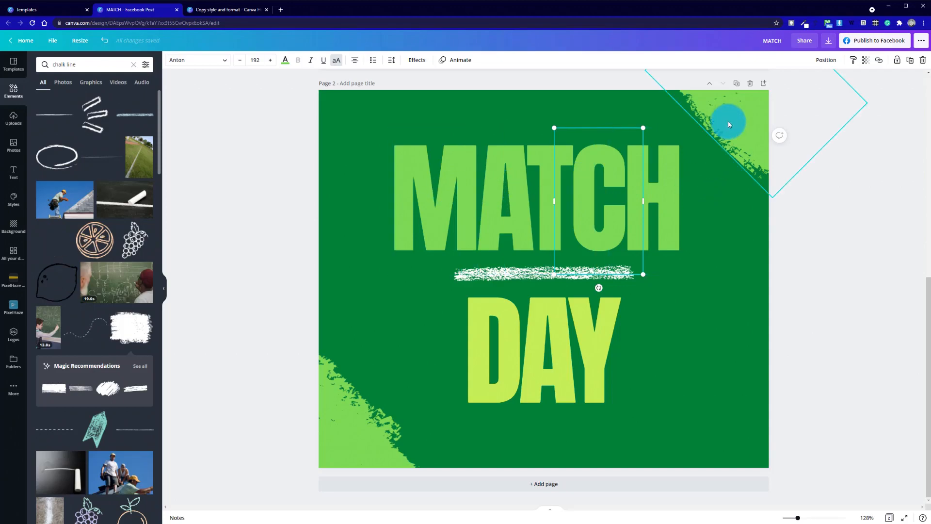
click(683, 201)
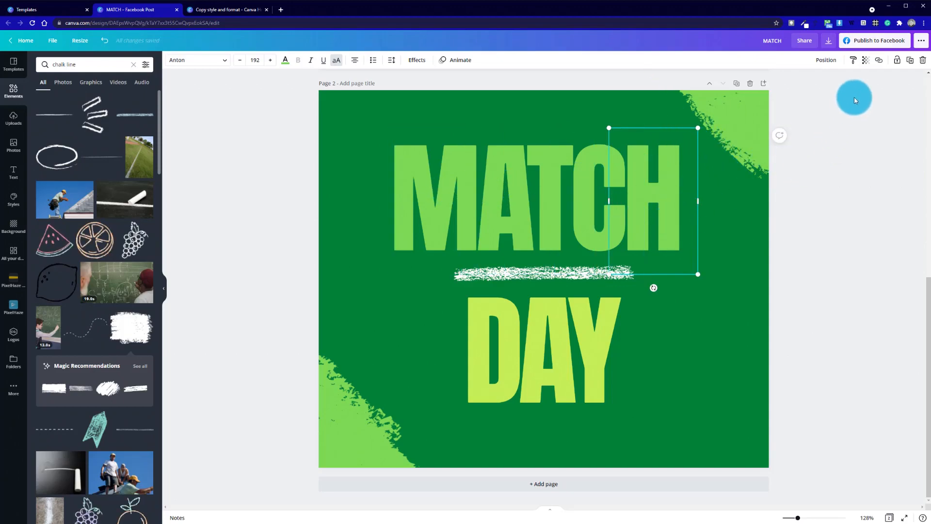
click(853, 61)
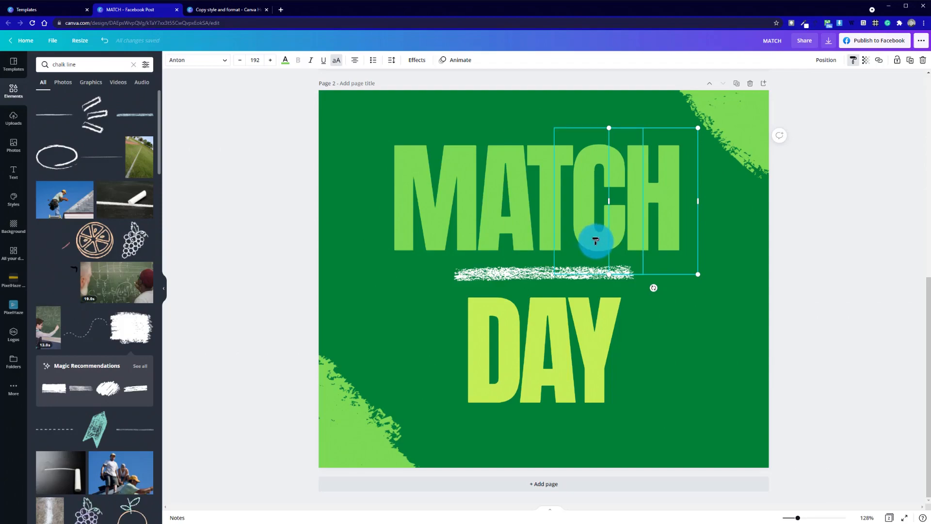
click(595, 241)
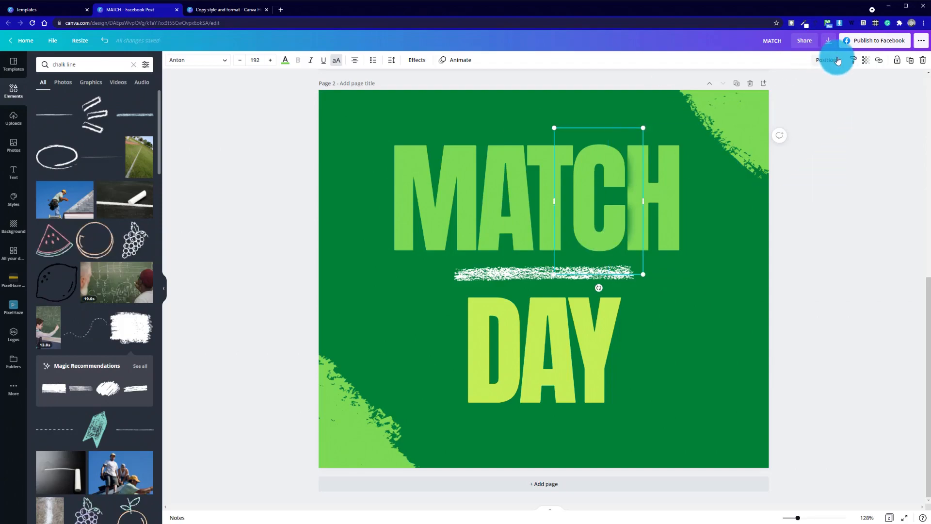
click(853, 61)
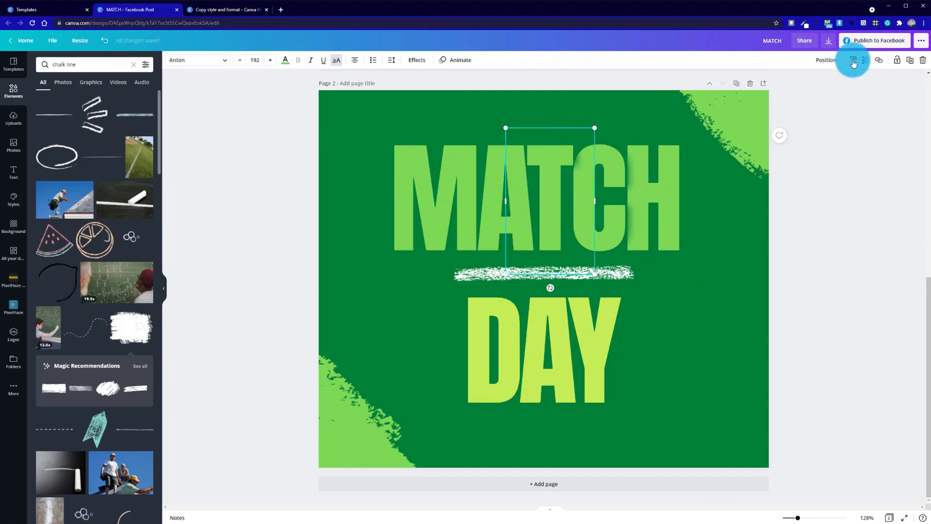
click(852, 61)
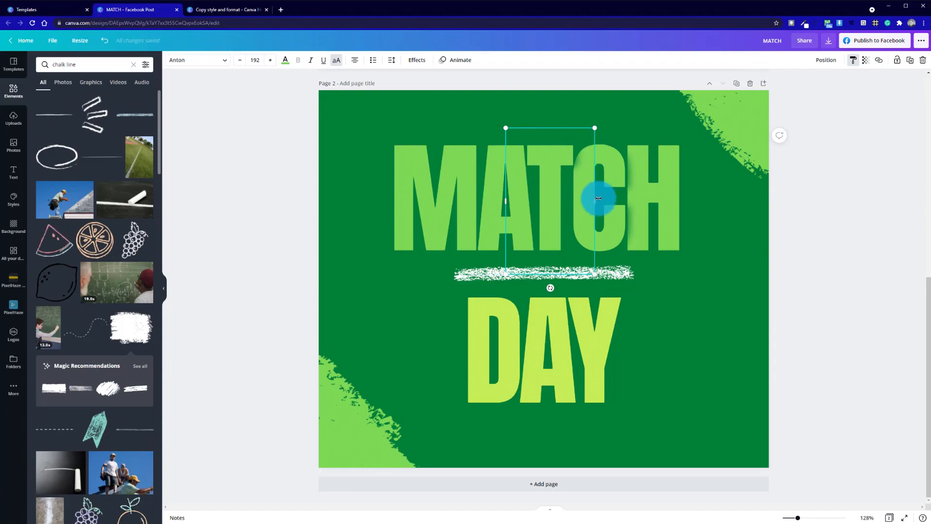
click(503, 226)
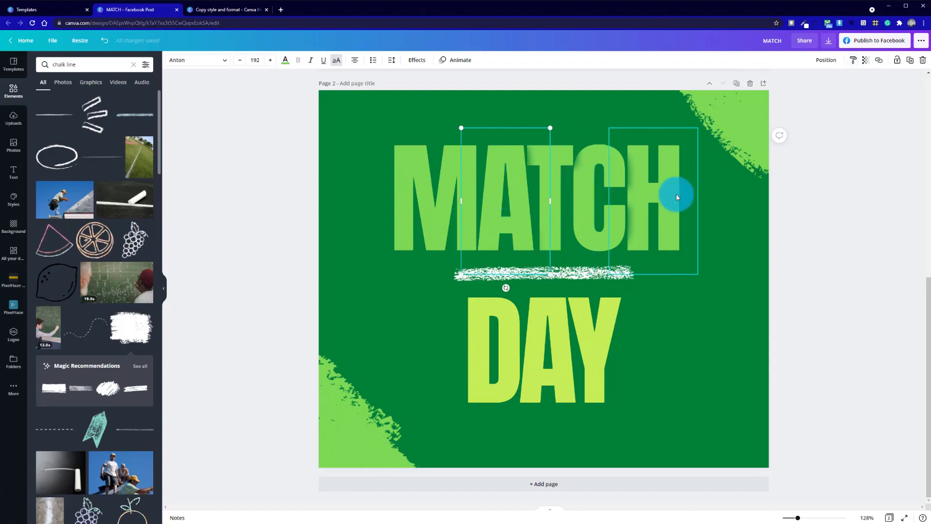
click(853, 61)
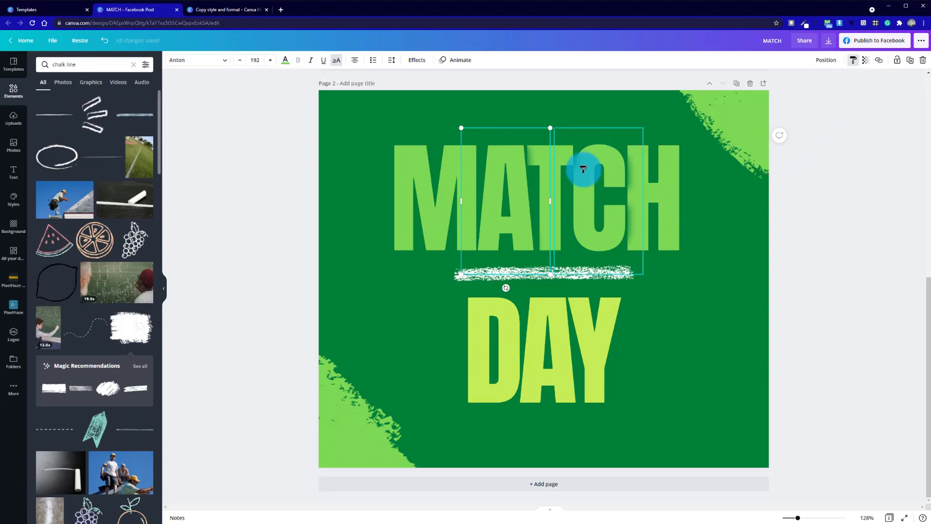
click(456, 196)
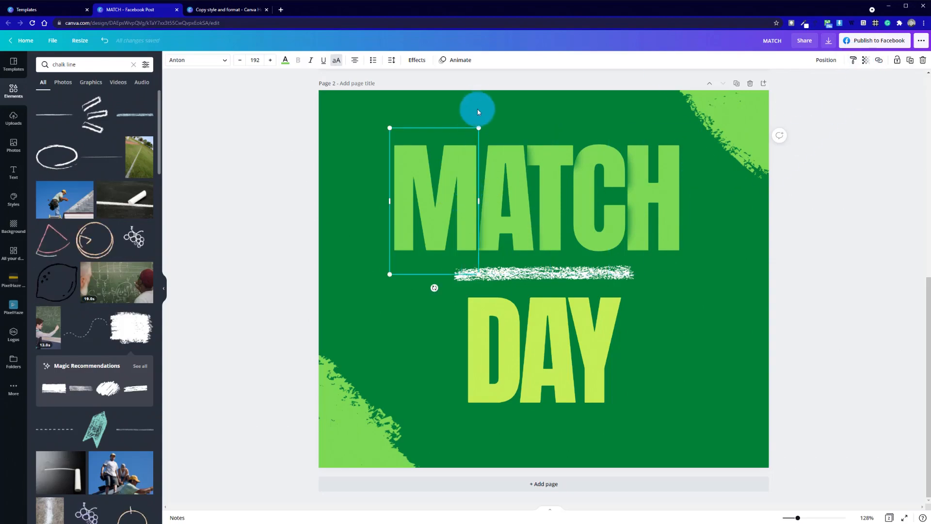
click(721, 251)
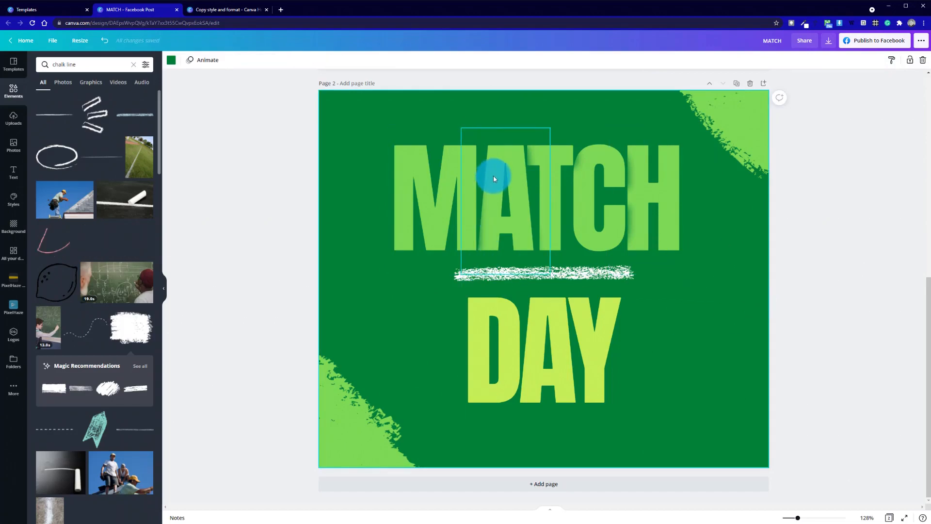
Step: Nudge the letter A of MATCH closer to the M
click(520, 208)
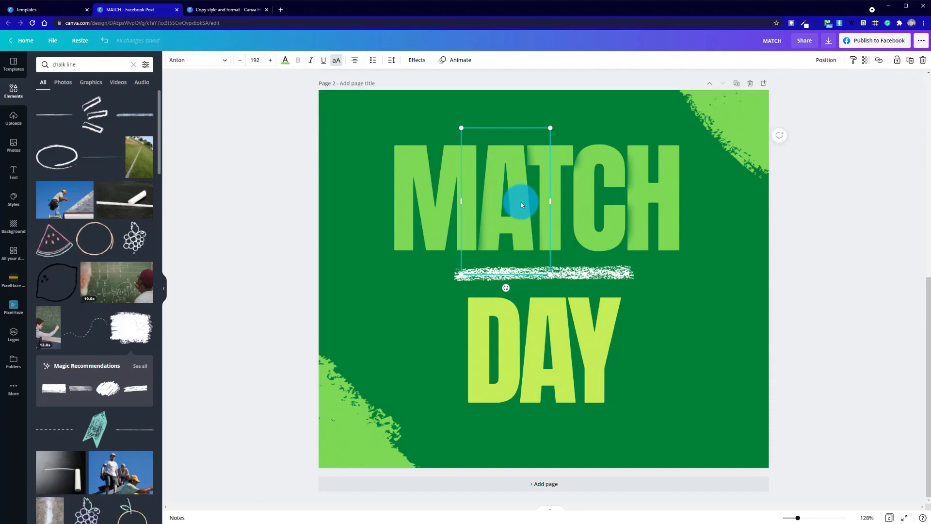
key(shift+Left)
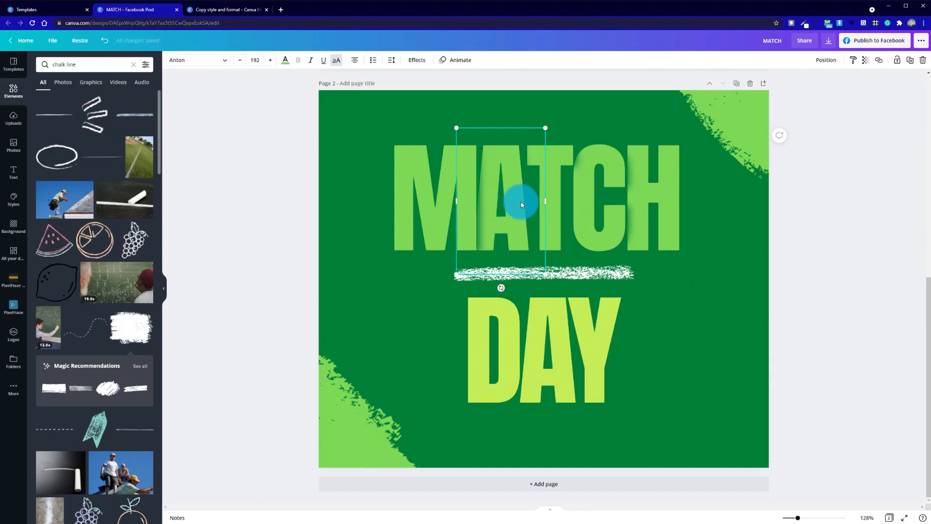
Step: Nudge the letter T of MATCH closer to the A, fine-tuning its overlap in small increments
click(563, 160)
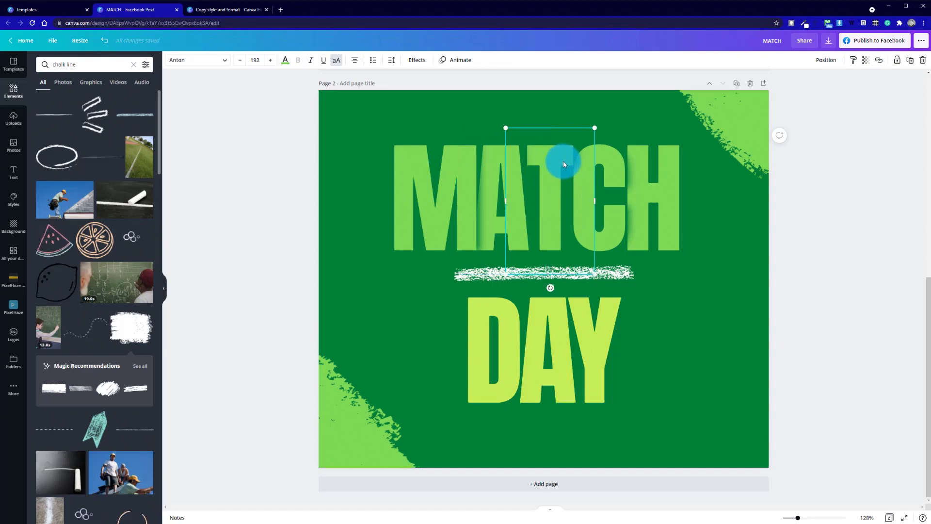
key(shift+Left)
key(shift+Left)
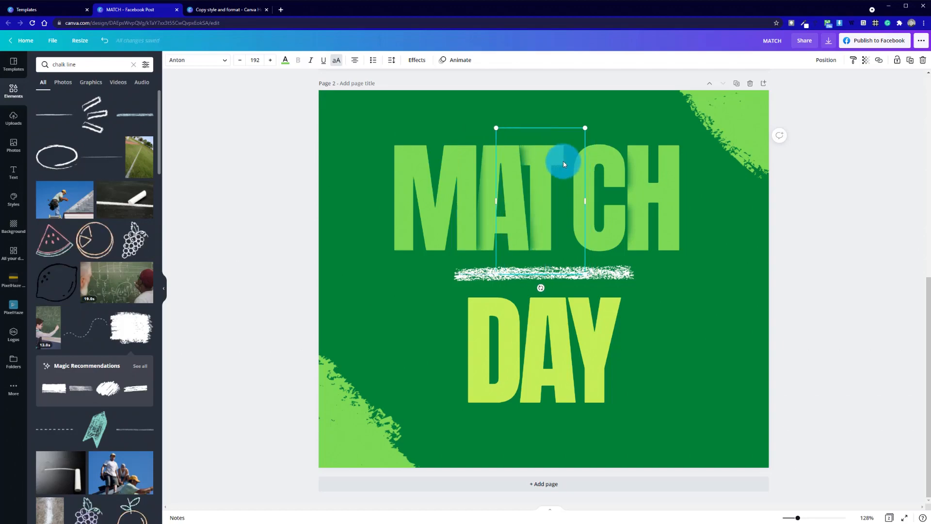
key(Right)
key(Right)
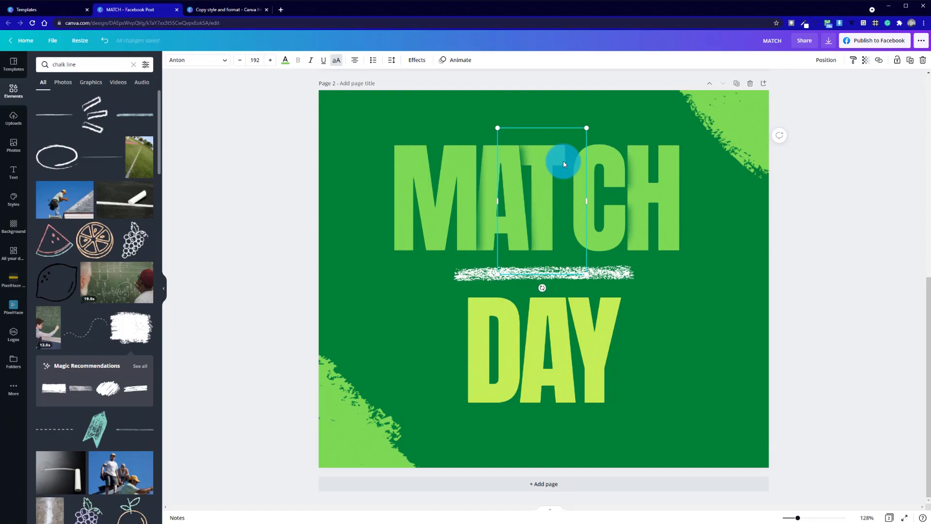
Step: Nudge the letter C of MATCH towards the T until the two letters overlap
click(634, 122)
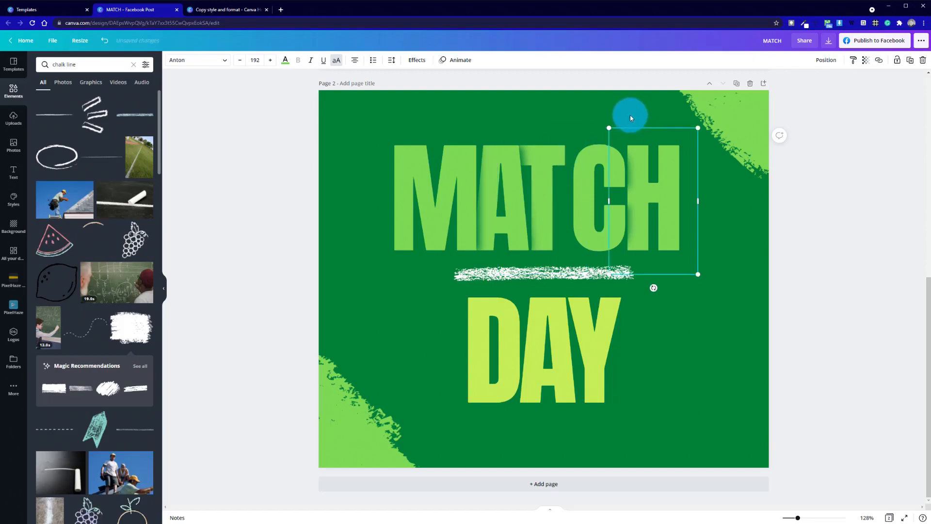
click(589, 168)
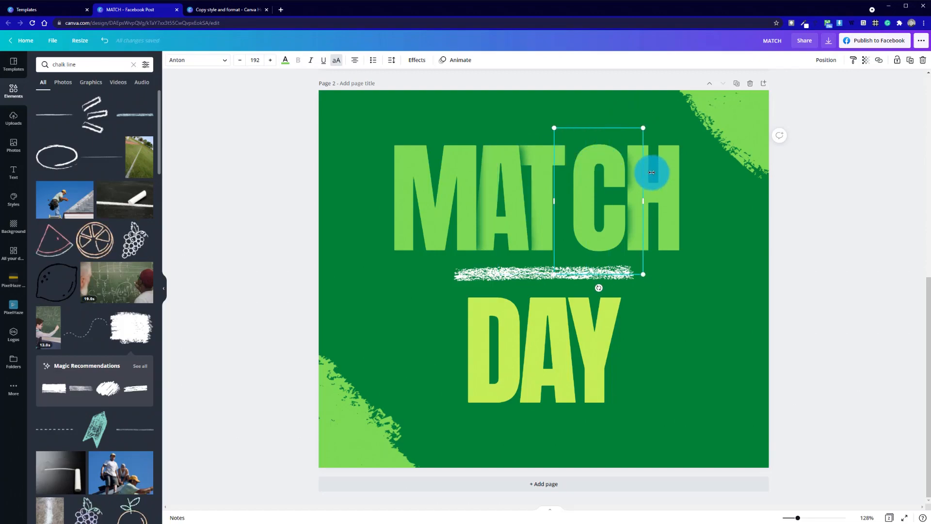
key(shift+Left)
key(shift+Left)
key(shift+Left)
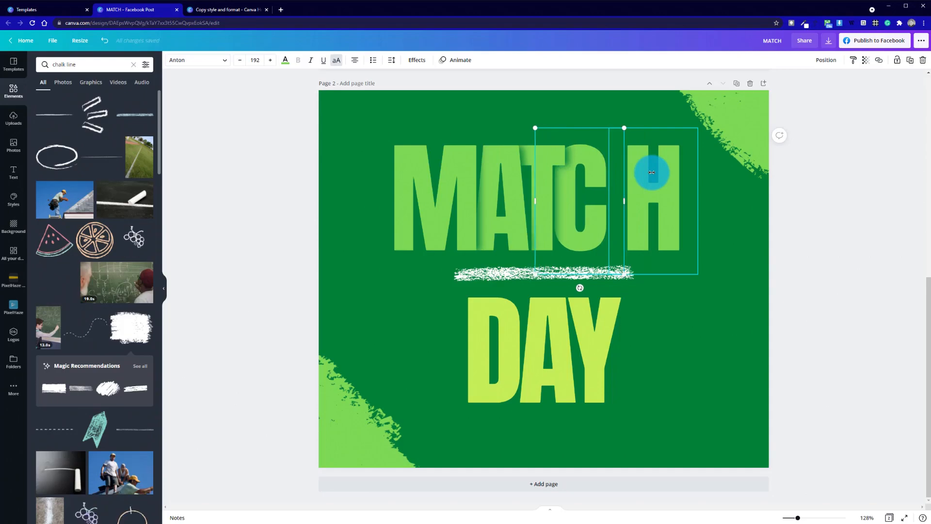
Step: Nudge the letter H of MATCH towards the C until it tucks tightly behind it
click(652, 172)
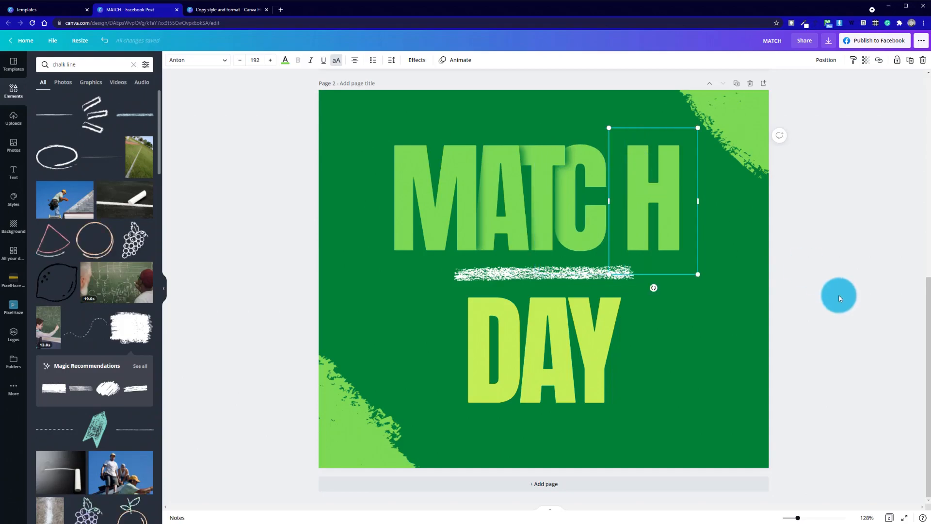
key(shift+Left)
key(shift+Left)
key(shift+Left)
key(shift+Left)
key(shift+Left)
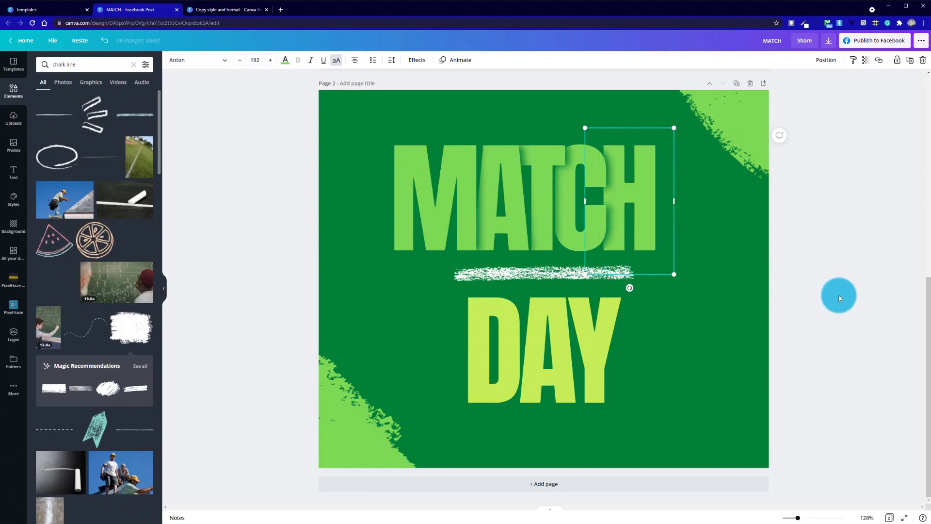
key(shift+Left)
key(shift+Right)
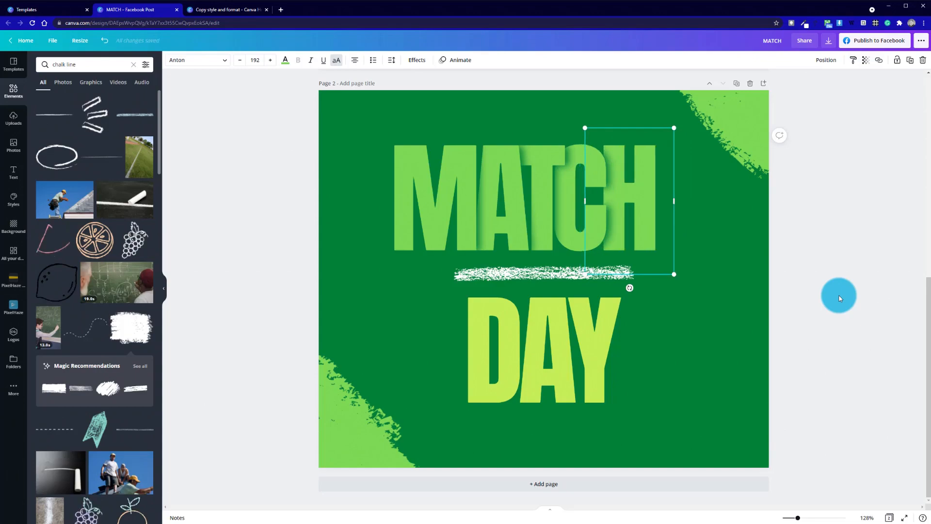
click(686, 310)
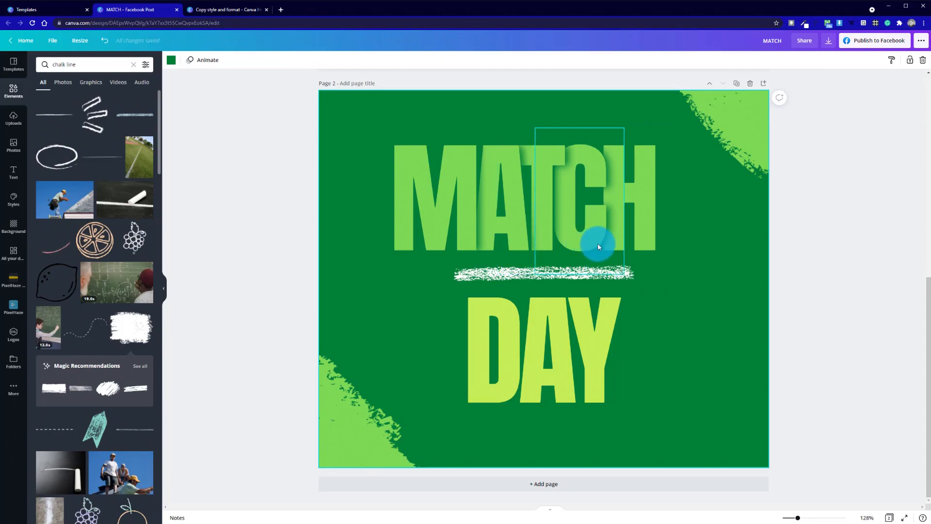
Step: Fine-tune the letter C of MATCH by nudging it slightly back towards the H
click(606, 251)
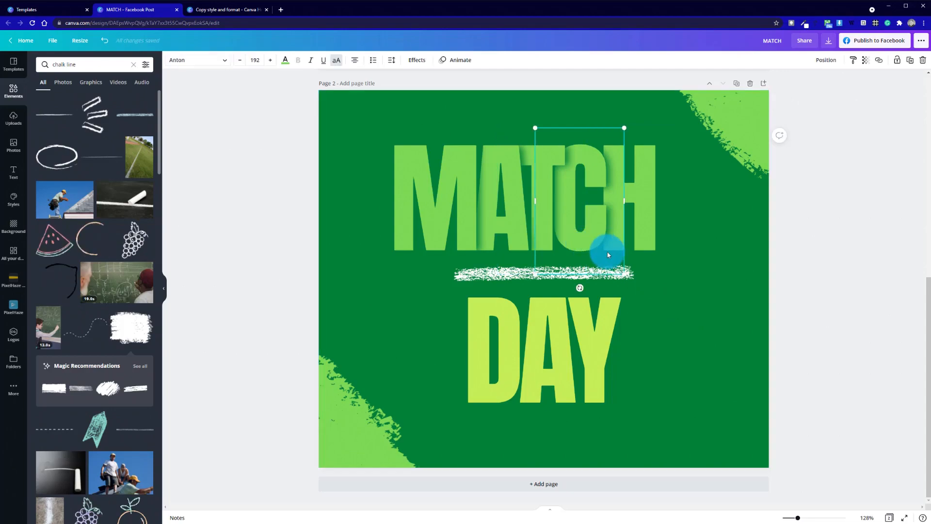
key(Right)
key(Right)
key(Right)
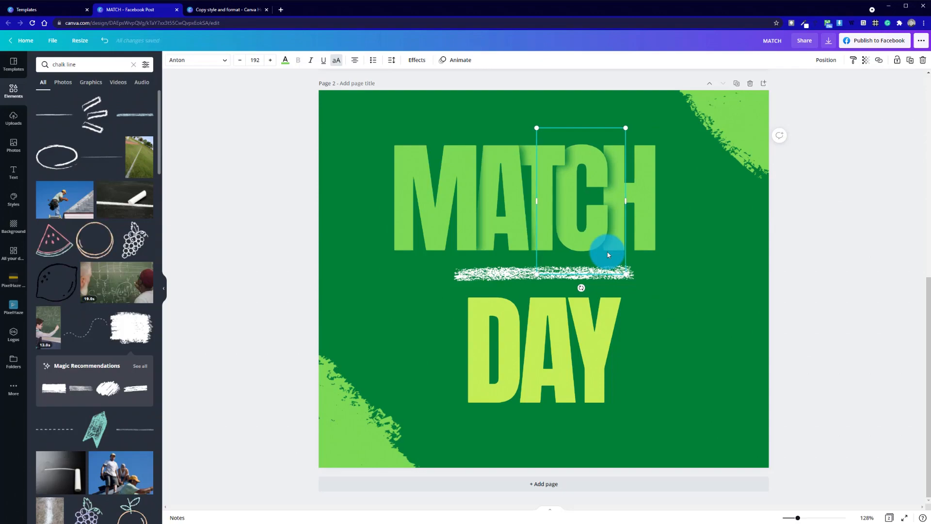
click(711, 303)
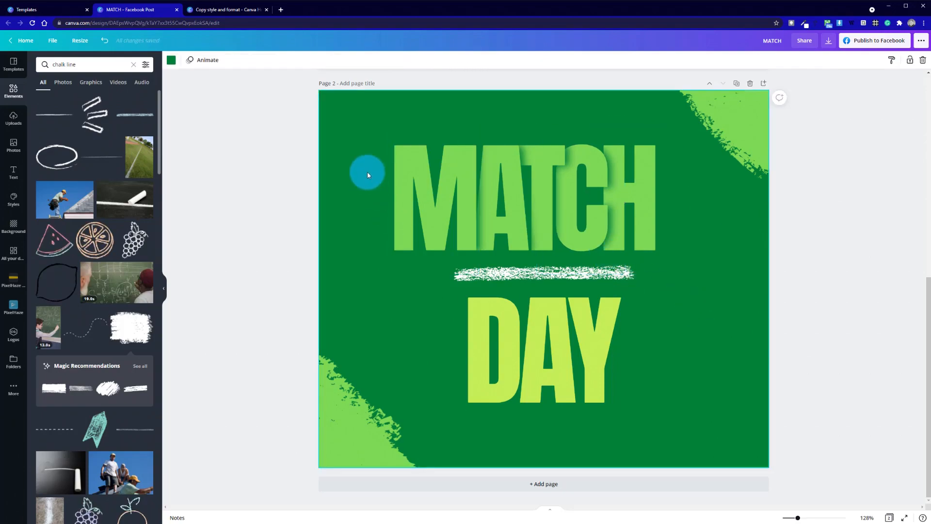
Step: Select all five MATCH letters together and shift them sideways to recentre the word above the chalk line
click(622, 218)
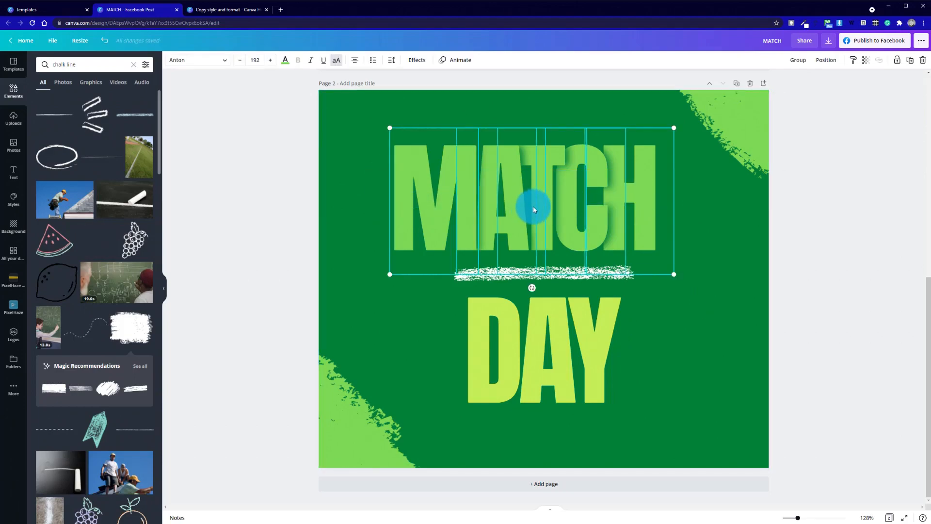
drag(533, 209, 539, 205)
click(723, 339)
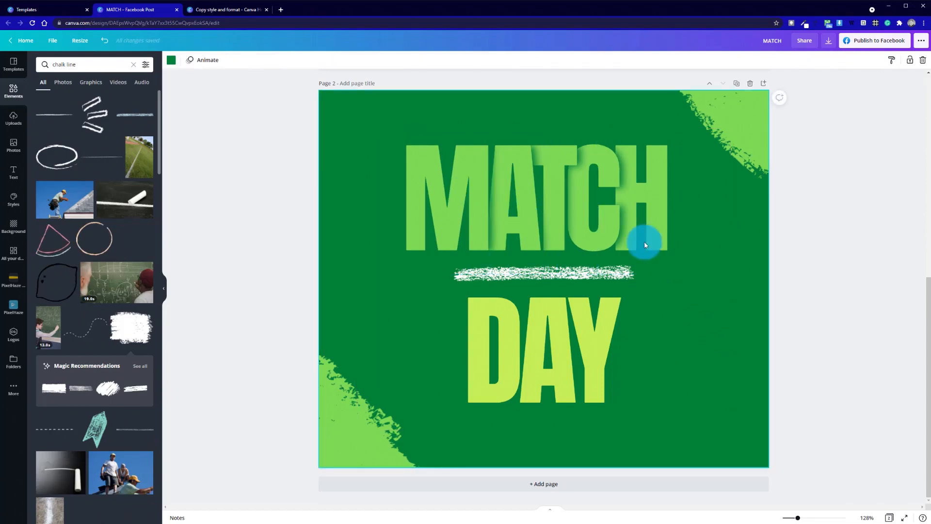
Step: Recolour the letters A and C of MATCH with the yellow-green document colour used for DAY
click(509, 194)
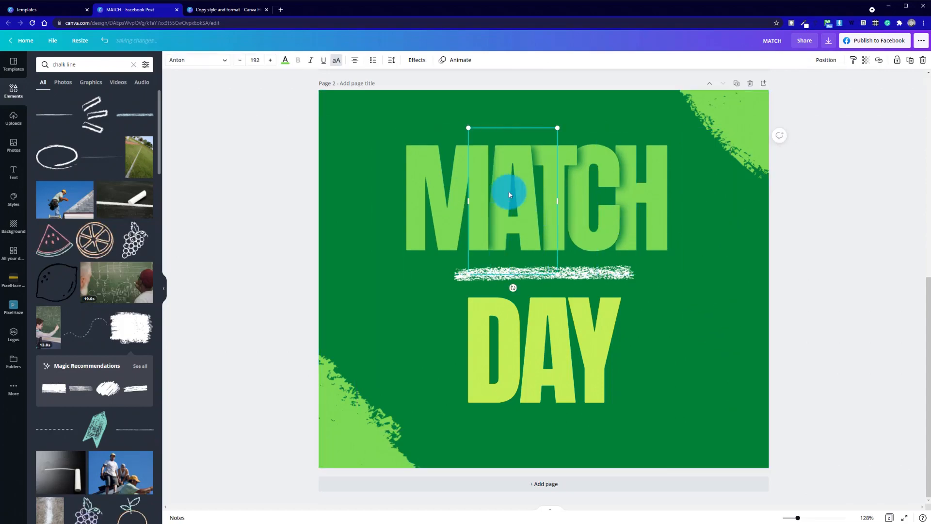
shift+click(610, 180)
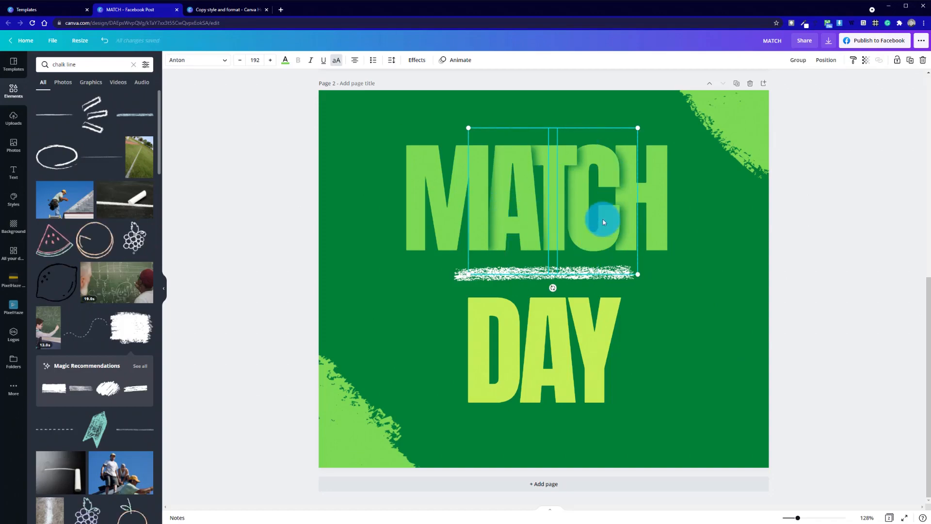
click(285, 62)
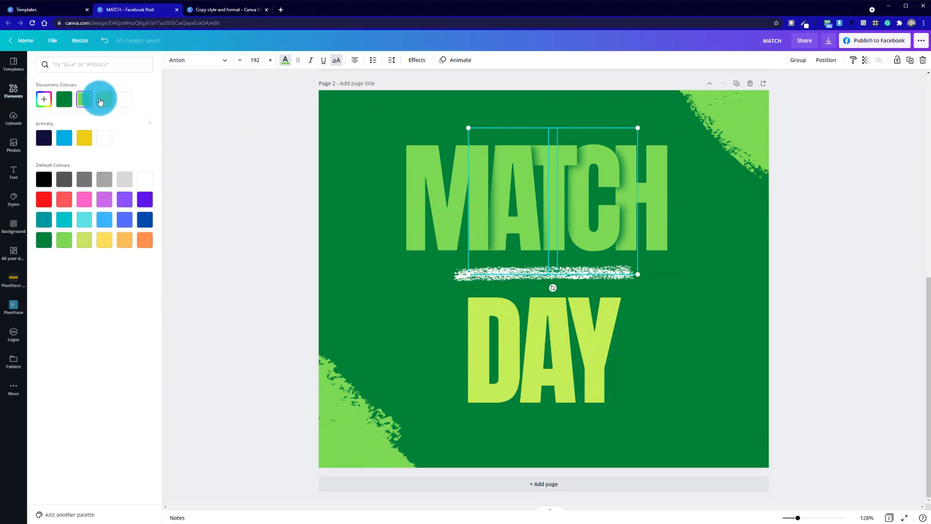
click(104, 99)
click(234, 115)
click(260, 109)
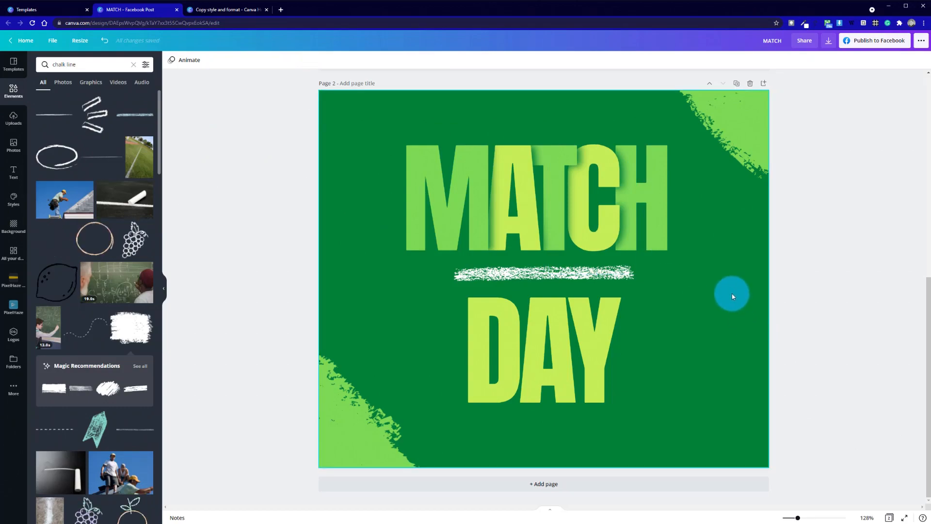
Step: Ungroup the word DAY into its separate letters
click(497, 334)
right_click(566, 321)
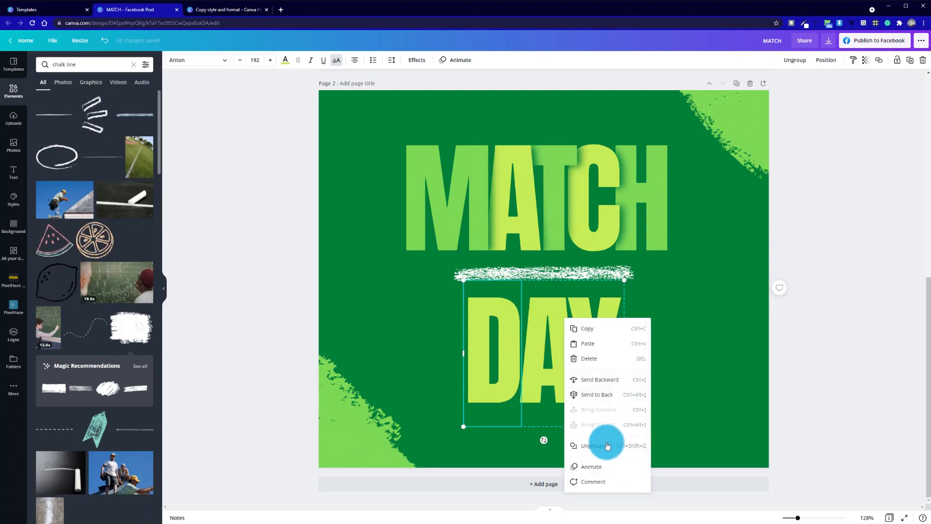
click(603, 445)
click(669, 372)
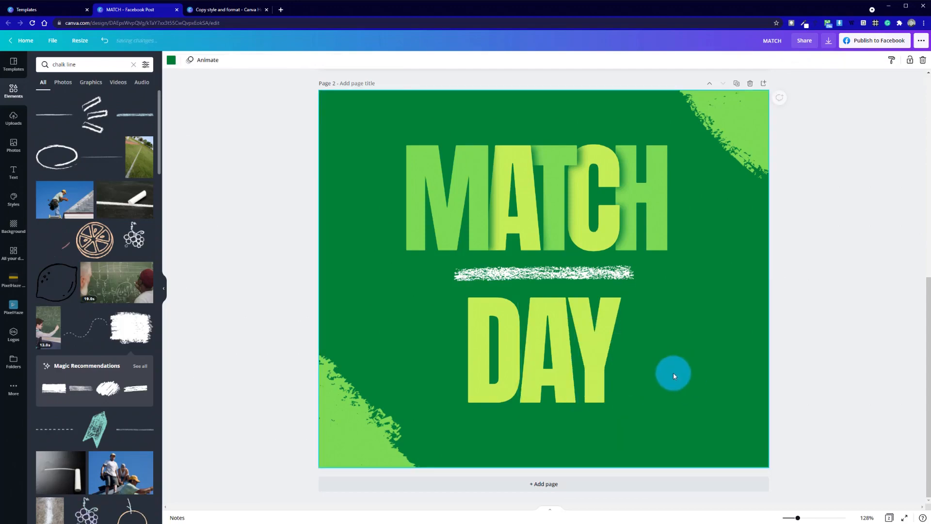
Step: Try copying the style of the D in DAY onto the M of MATCH, and undo it
click(504, 340)
click(854, 63)
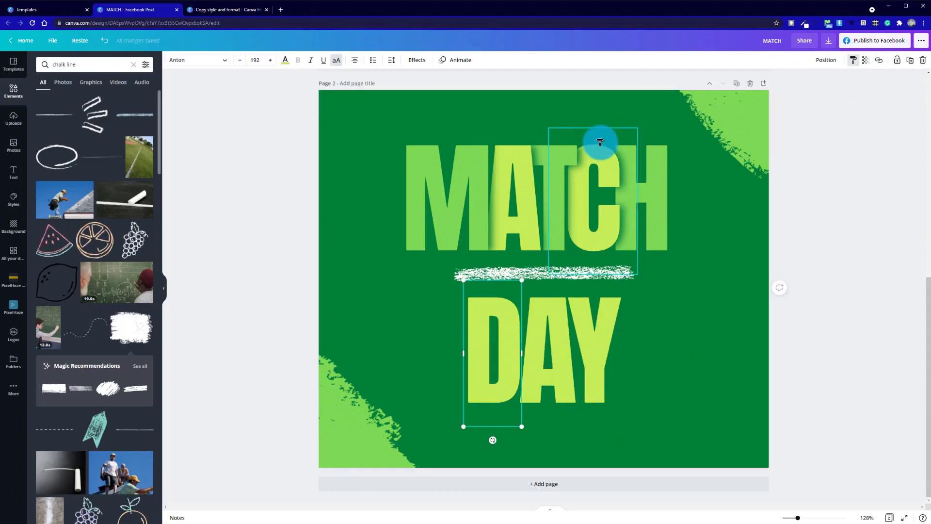
click(461, 172)
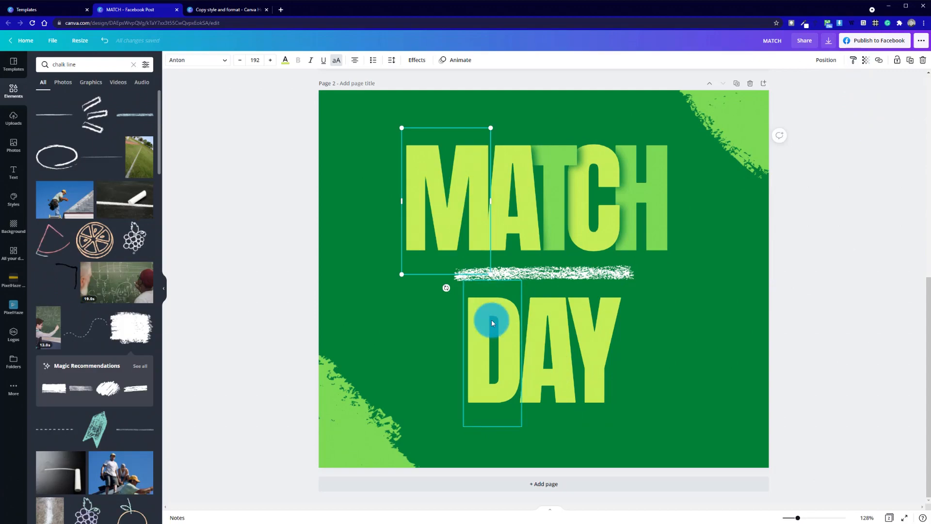
key(ctrl+z)
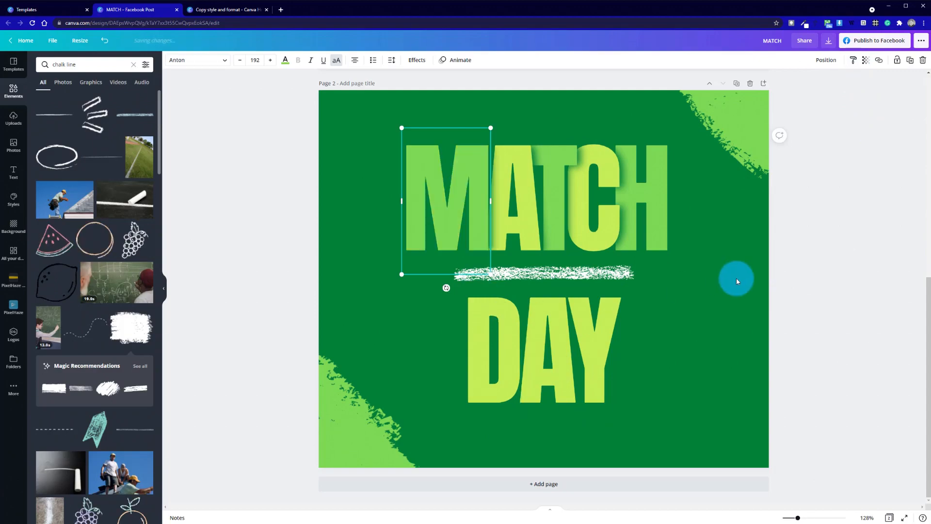
click(736, 277)
Step: Copy the shadowed green style of the M in MATCH onto the D of DAY
click(449, 226)
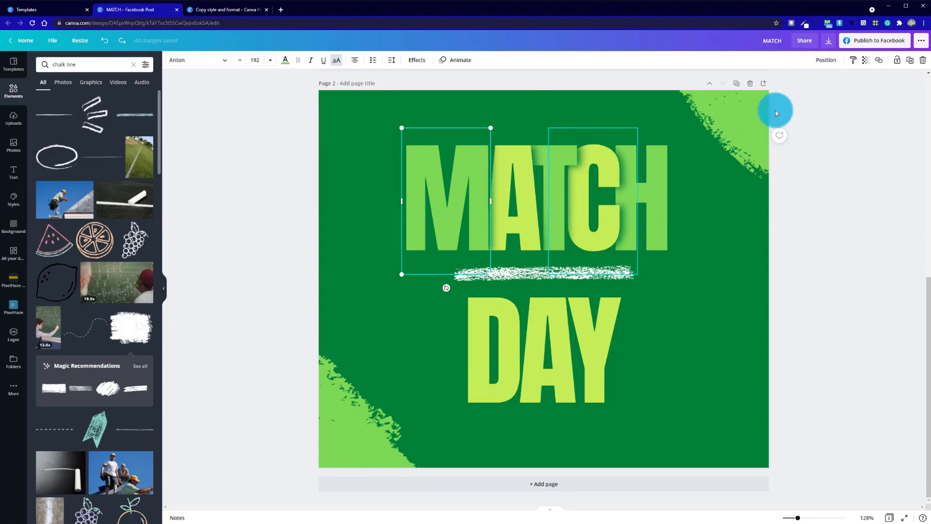
click(853, 60)
click(506, 321)
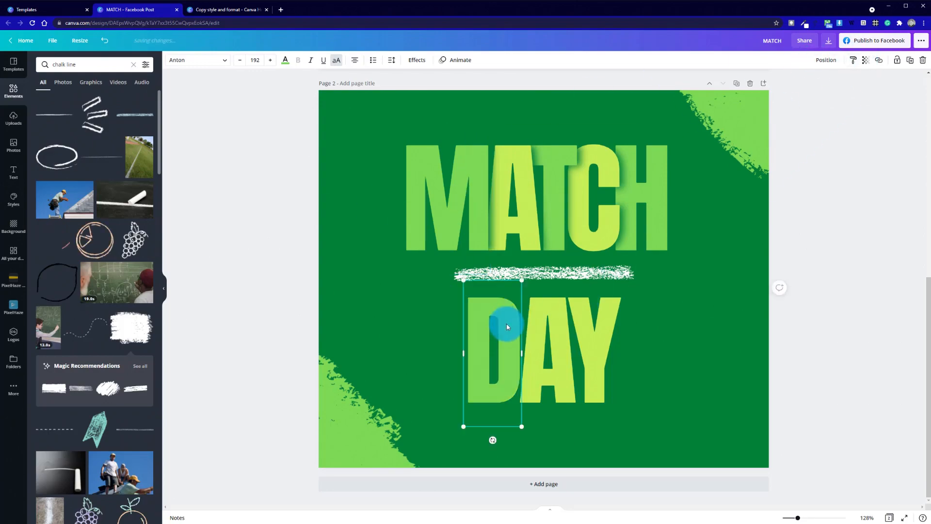
click(414, 321)
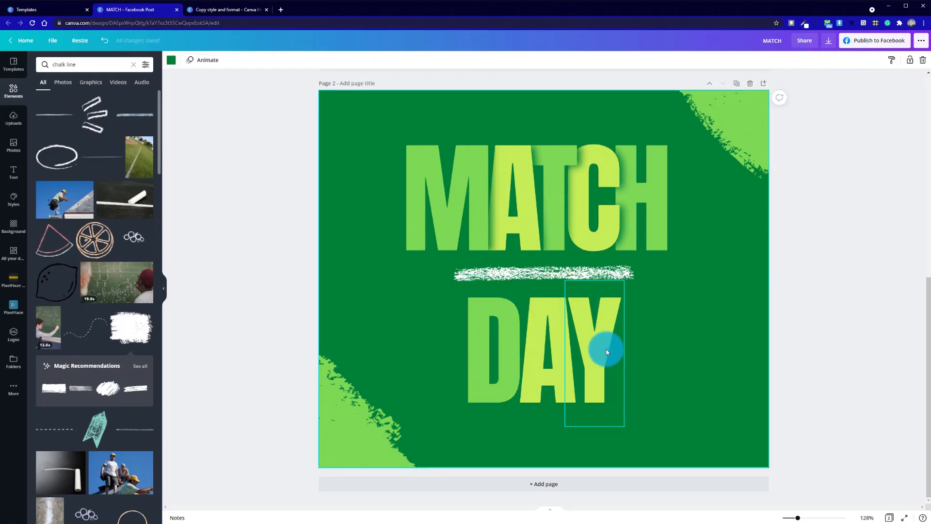
Step: Try applying the copied style of the D in DAY to the page background, and undo it
click(552, 327)
click(501, 317)
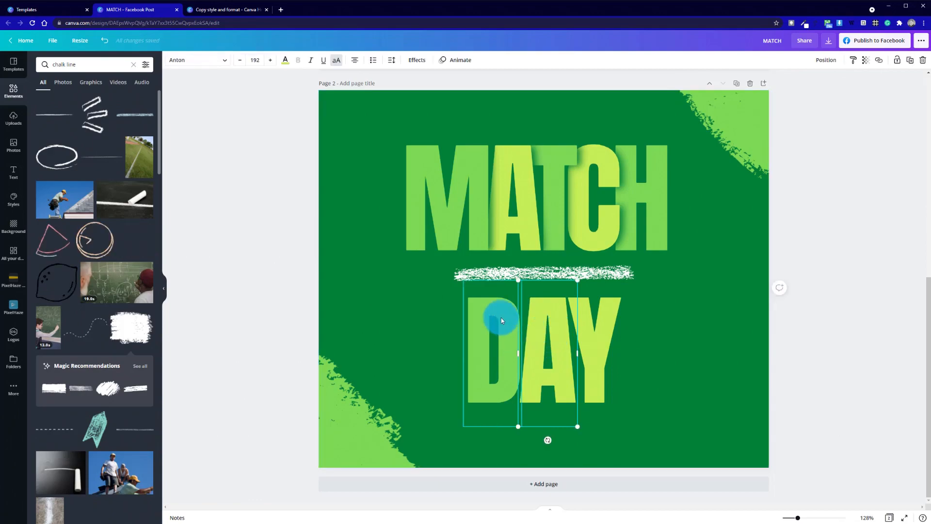
click(853, 59)
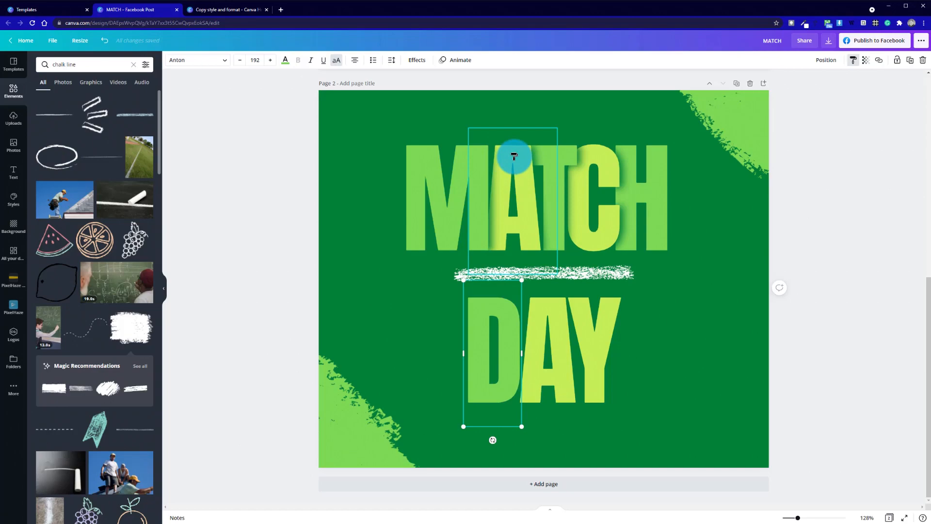
click(718, 215)
right_click(718, 215)
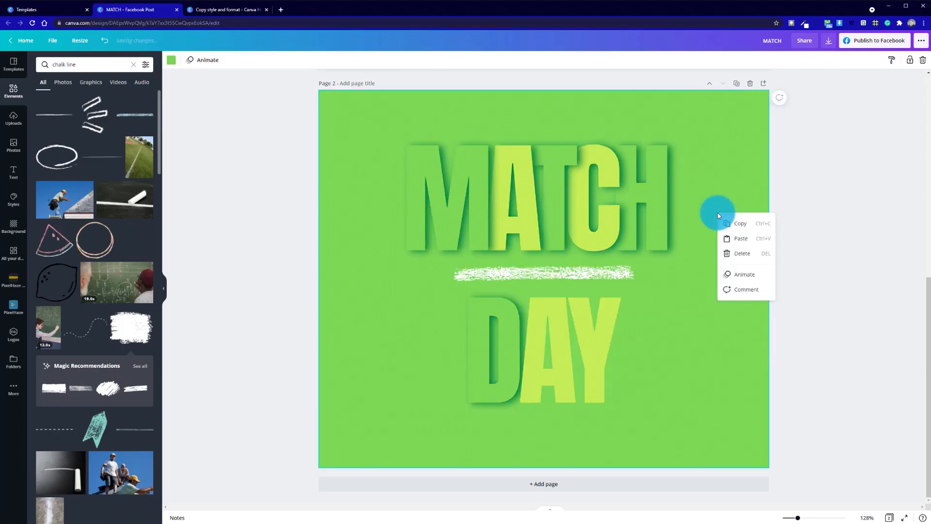
key(Escape)
key(ctrl+z)
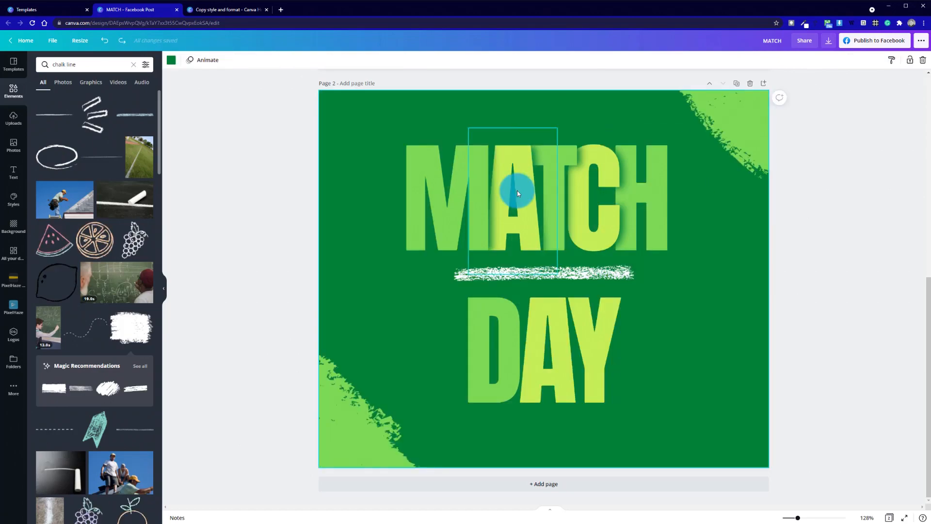
Step: Copy the shadowed yellow-green style of the A in MATCH onto the D of DAY
click(519, 166)
click(852, 60)
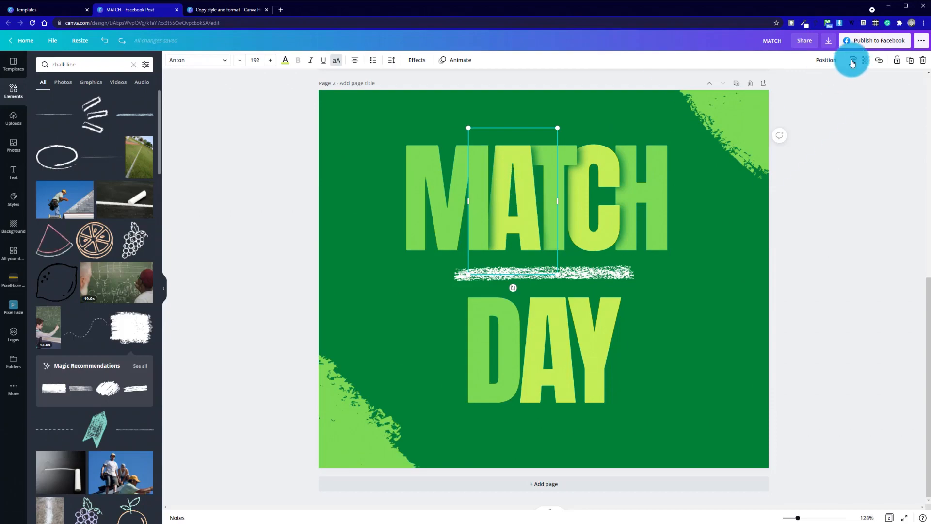
click(507, 312)
click(687, 304)
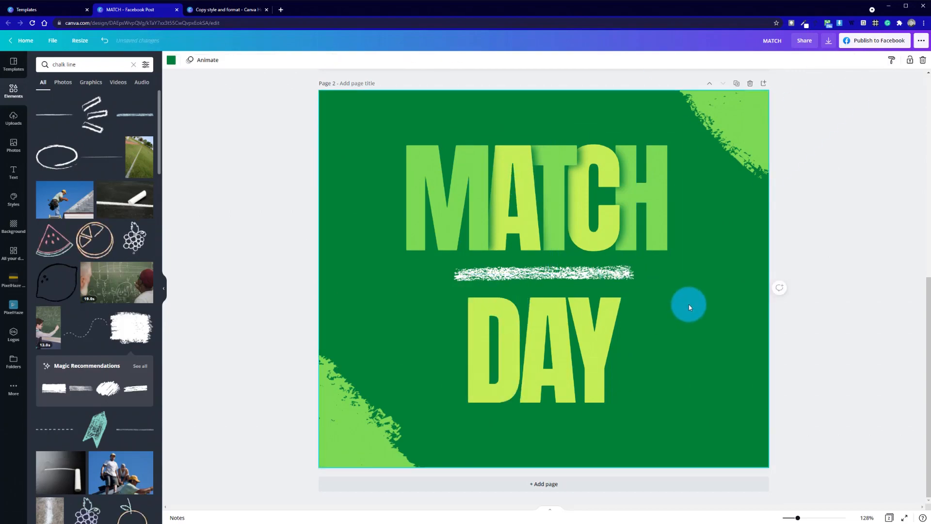
Step: Copy the shadowed green style of the M in MATCH onto the A of DAY
click(436, 179)
click(852, 60)
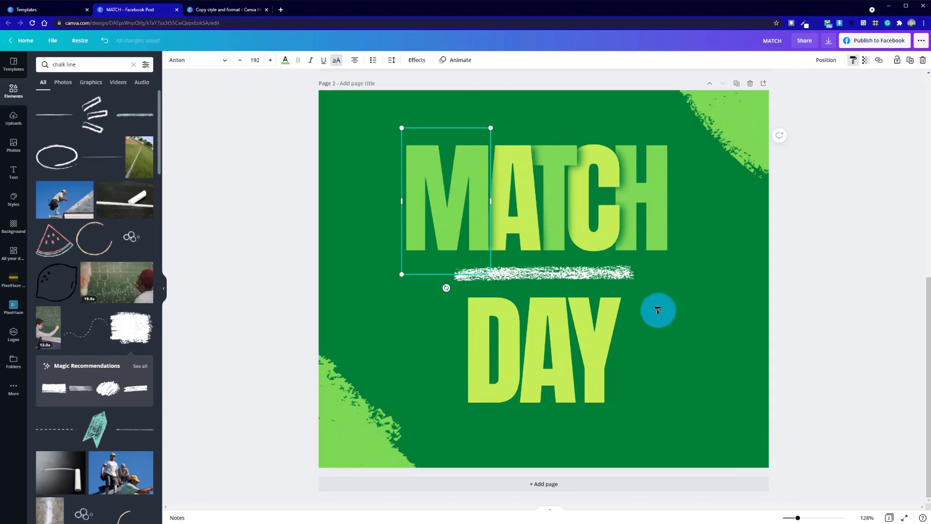
click(545, 315)
click(677, 326)
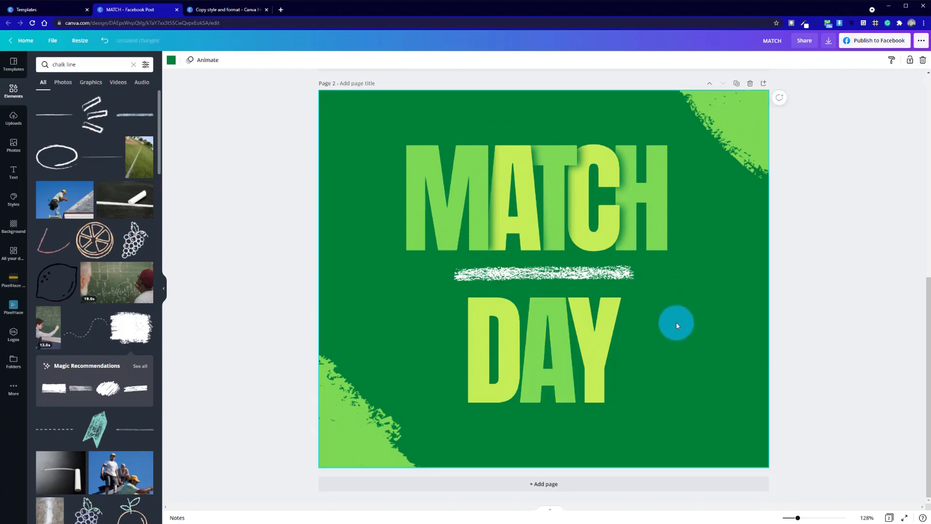
Step: Copy the shadowed yellow-green style of the A in MATCH onto the Y of DAY
click(505, 174)
click(852, 60)
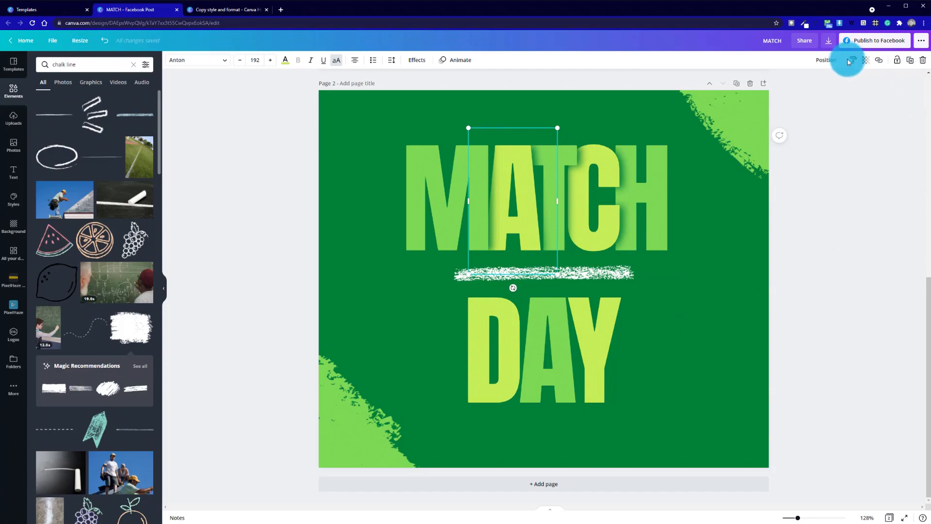
click(607, 328)
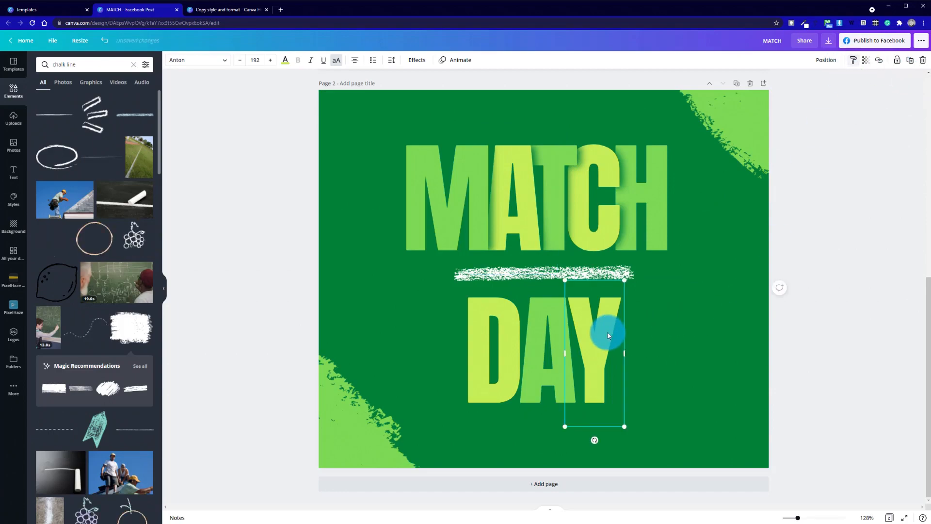
click(670, 334)
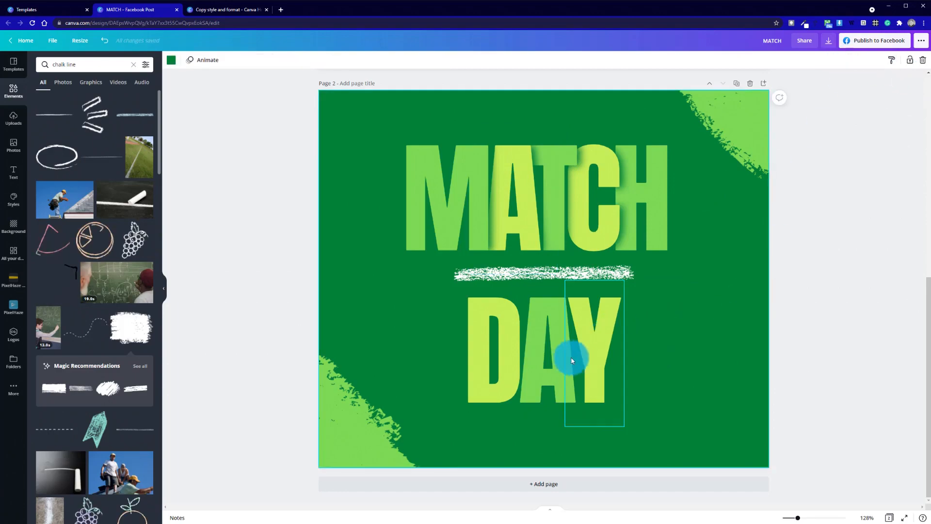
Step: Try shifting the A of DAY sideways between its neighbouring letters, and undo the move
click(535, 336)
drag(535, 335, 542, 336)
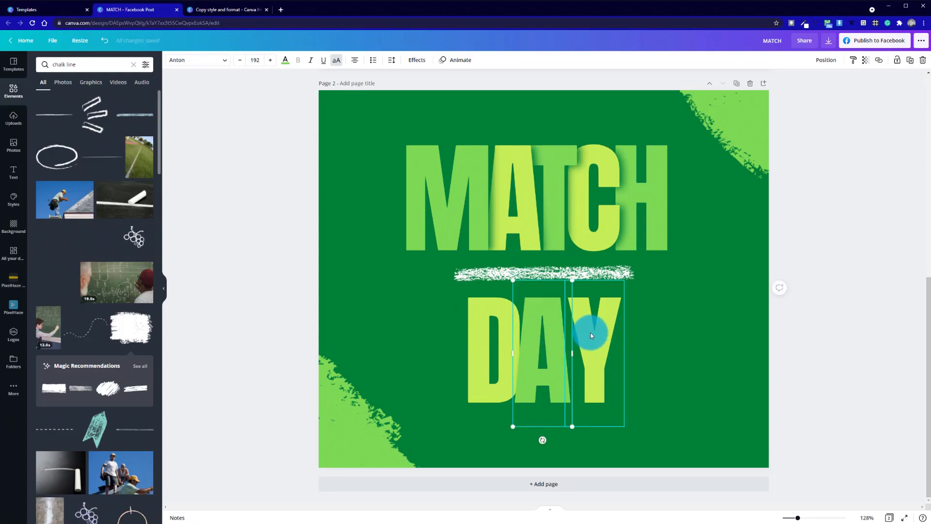
key(ctrl+z)
click(732, 312)
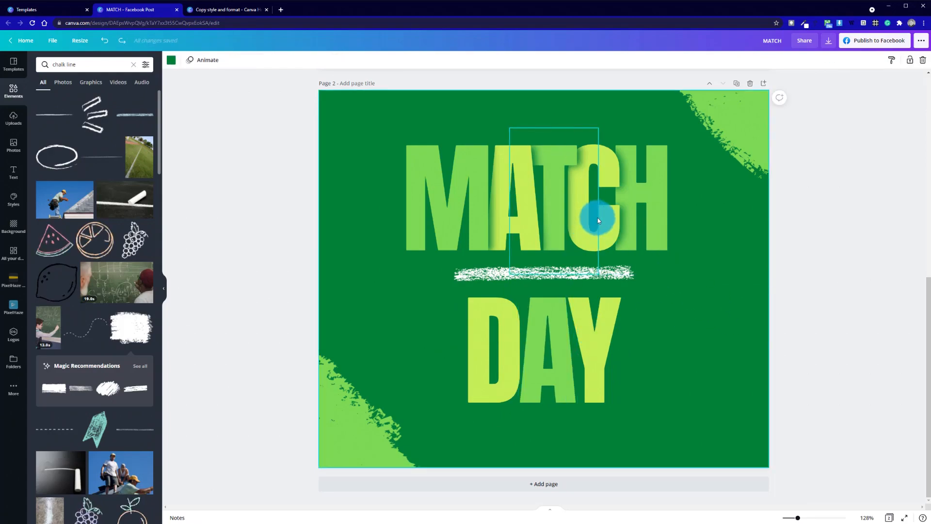
Step: Copy the shadowed yellow-green style of the C in MATCH onto the A of MATCH
click(612, 227)
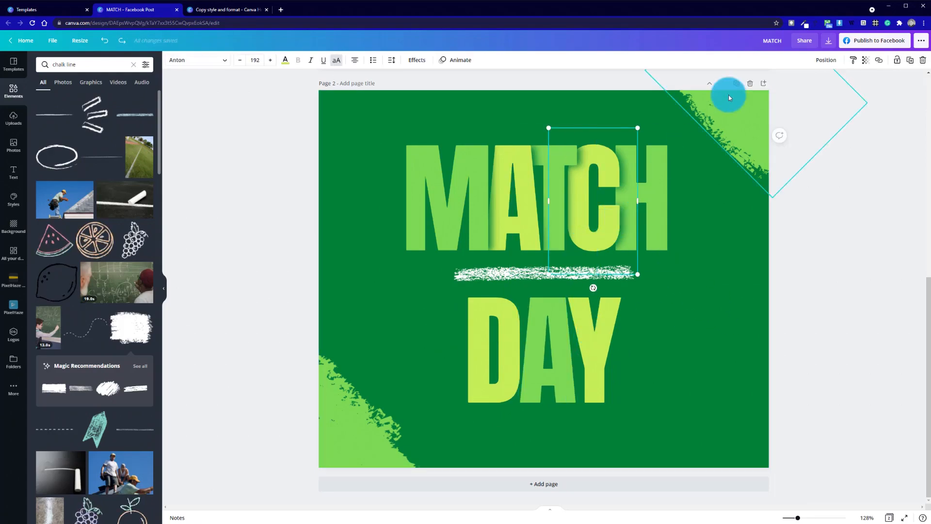
click(852, 60)
click(520, 162)
click(685, 307)
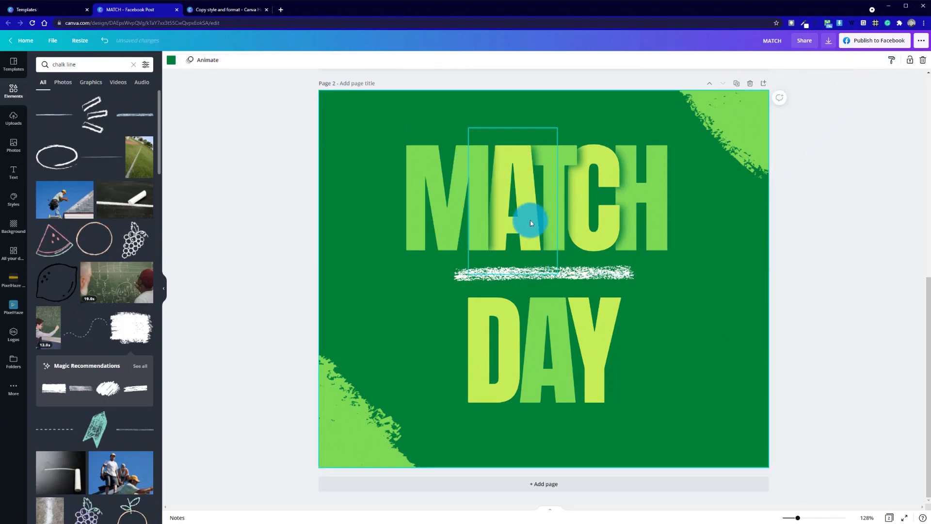
Step: Copy the shadowed yellow-green style of the A in MATCH onto both the D and the Y of DAY
click(526, 177)
click(852, 60)
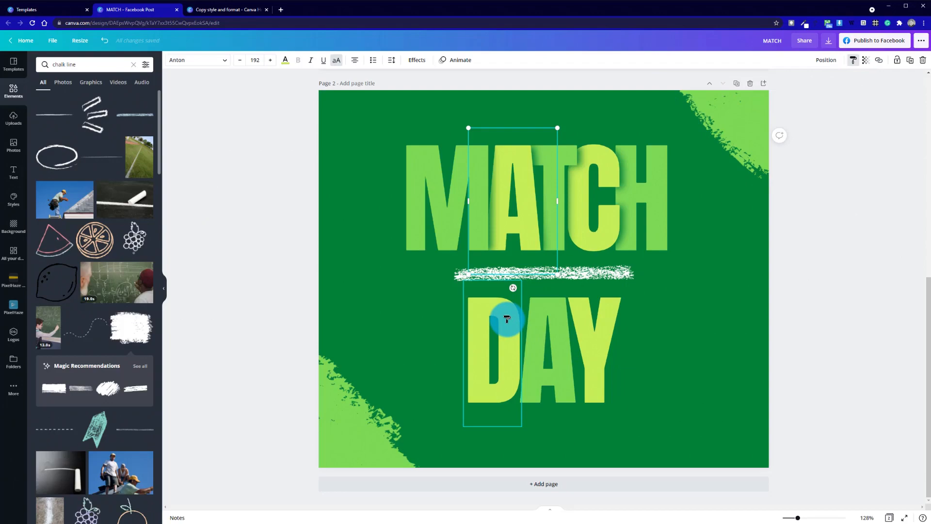
click(507, 319)
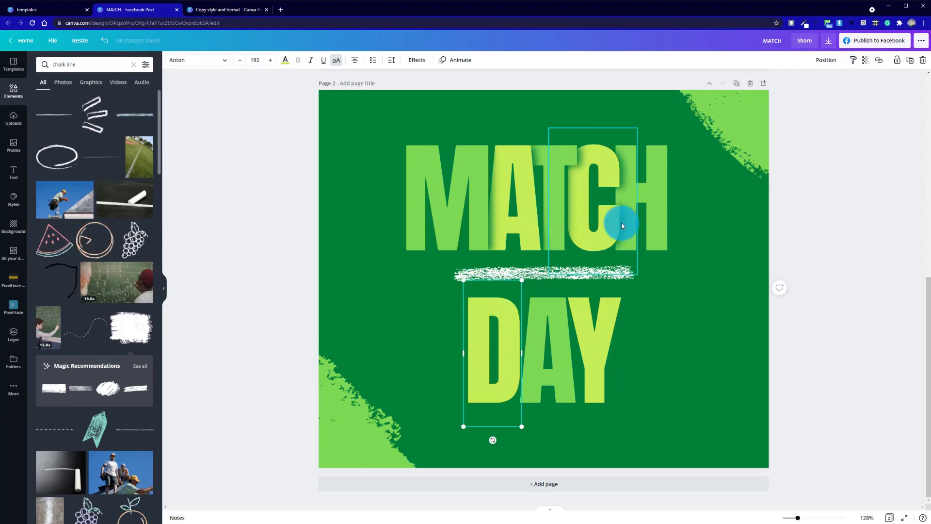
click(513, 208)
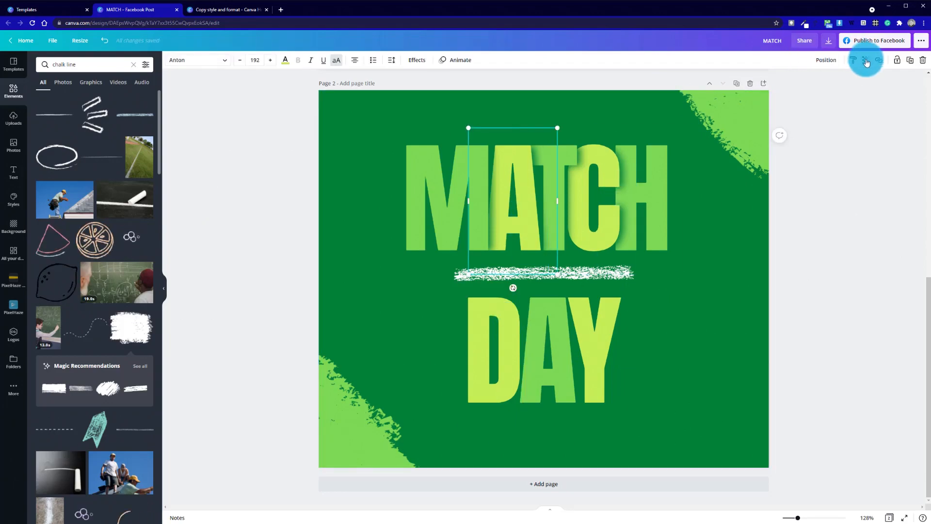
click(854, 61)
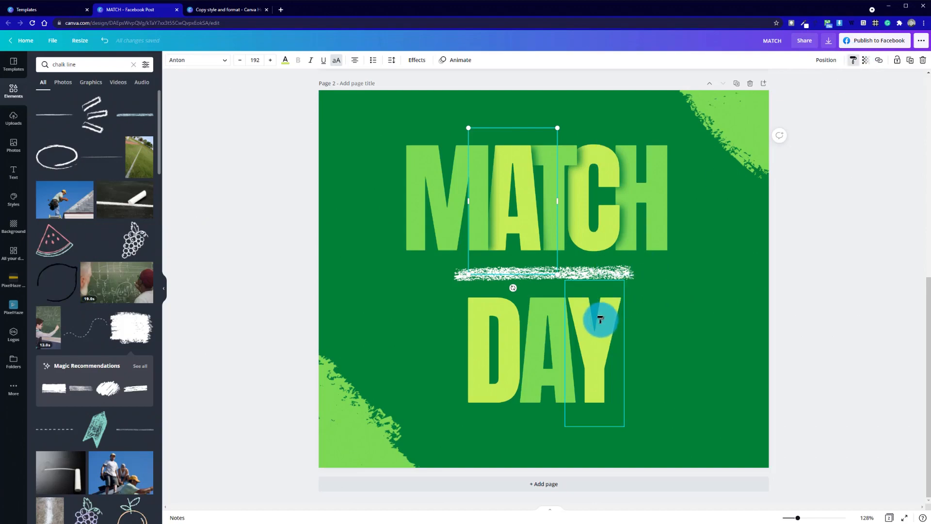
click(601, 319)
click(661, 348)
Step: Bring the A of DAY to the front of the layer order, and place the D in front of it
click(558, 340)
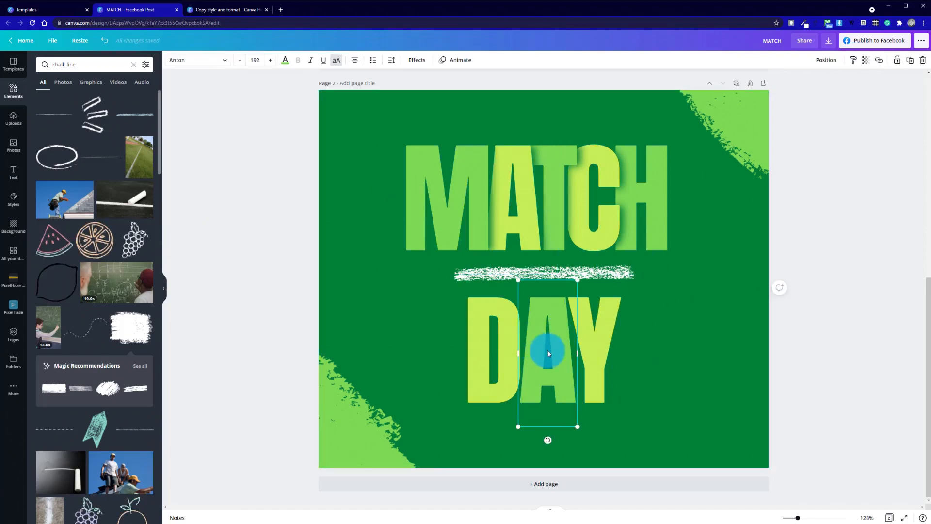
drag(537, 354, 615, 353)
right_click(609, 345)
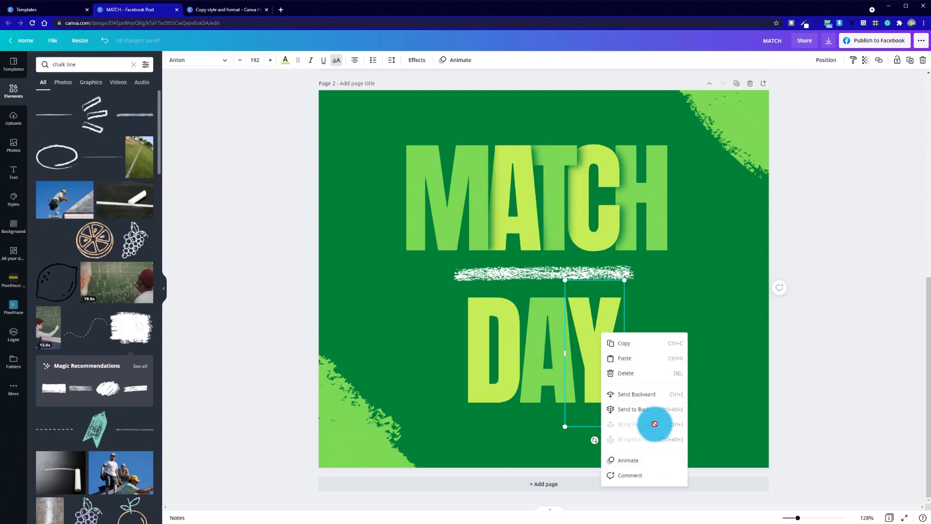
click(548, 369)
right_click(548, 369)
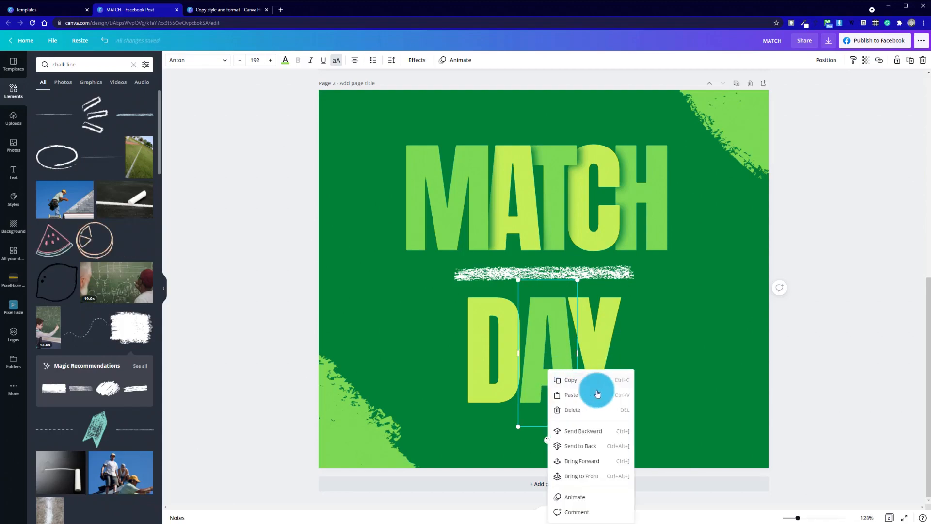
click(611, 471)
click(497, 372)
right_click(497, 372)
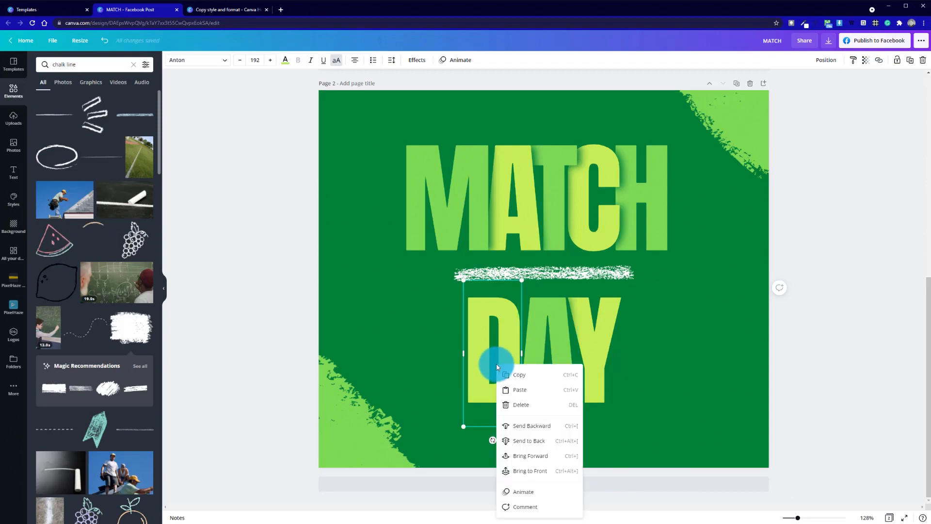
click(549, 470)
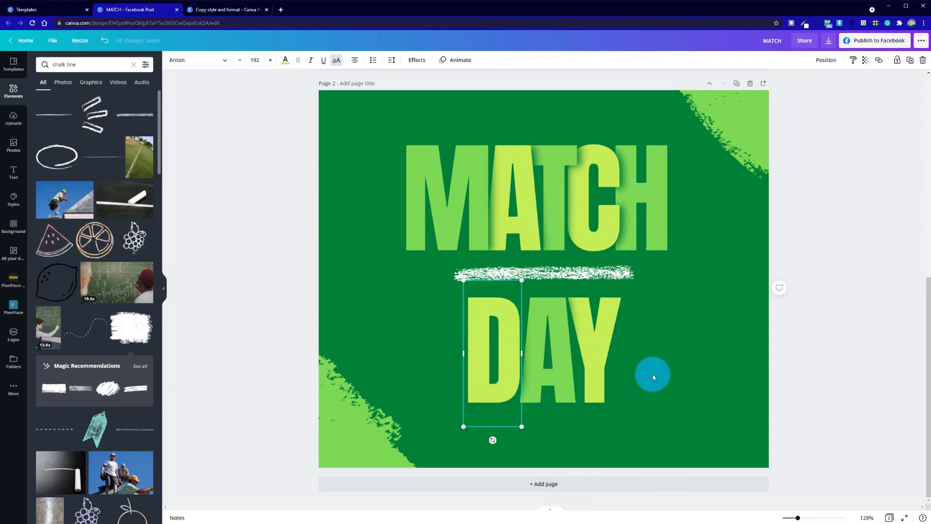
click(621, 371)
Step: Nudge the A of DAY left so it tucks closely against the D and overlaps its edge
click(541, 390)
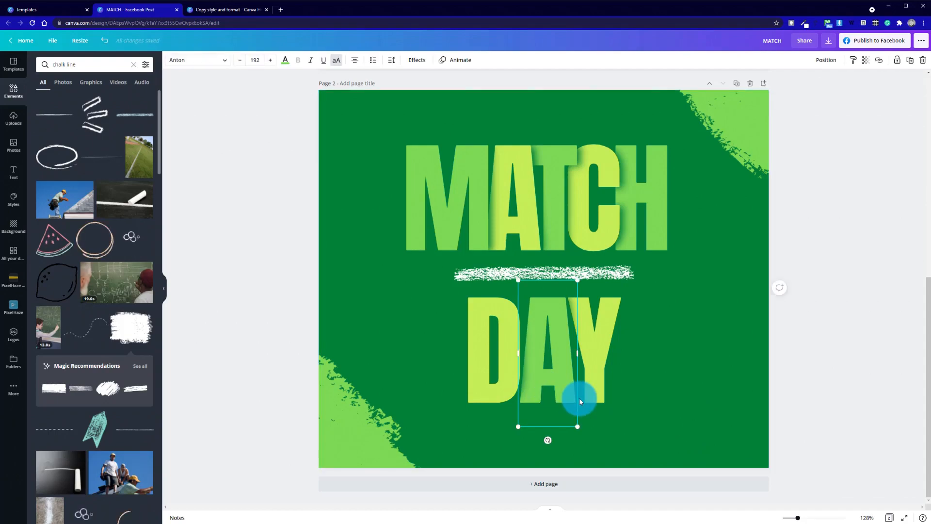
key(Left)
key(Left)
key(Left)
key(Left)
key(Left)
key(Left)
key(Left)
key(Left)
key(Left)
key(Left)
key(Left)
key(Left)
key(Left)
key(Left)
key(Left)
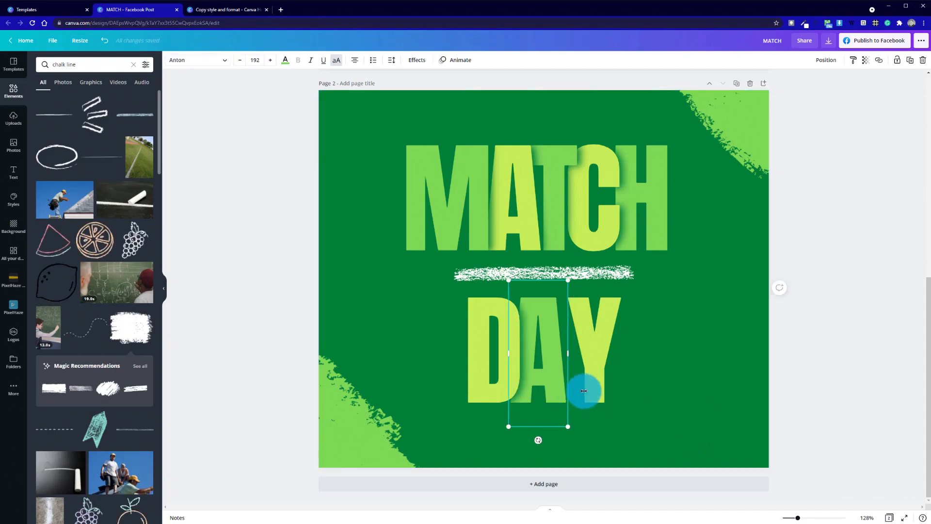
Step: Nudge the Y of DAY left until it overlaps the A, and fine-tune the overlap slightly back to the right
click(603, 371)
key(Left)
key(Left)
key(Left)
key(Left)
key(Left)
key(Left)
key(Left)
key(Left)
key(Left)
key(Left)
key(Left)
key(Left)
key(Left)
key(Left)
key(Left)
key(Left)
key(Left)
key(Left)
key(Left)
key(Left)
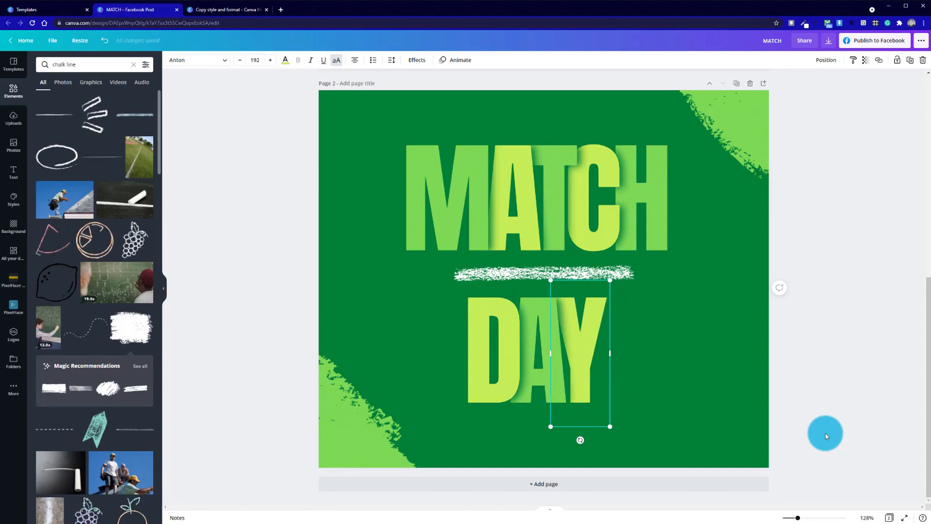
key(Right)
key(Right)
key(Right)
key(Right)
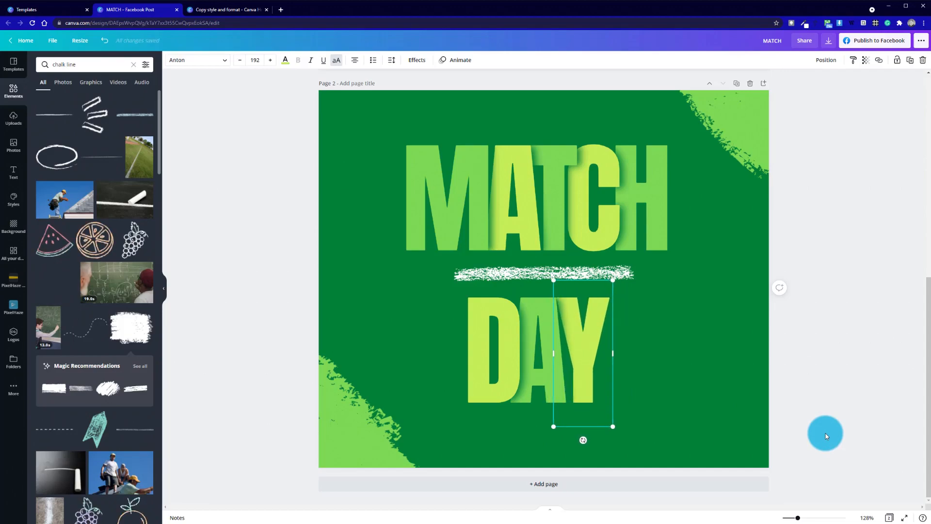
Step: Nudge the D of DAY slightly left to reduce its overlap with the A
click(488, 356)
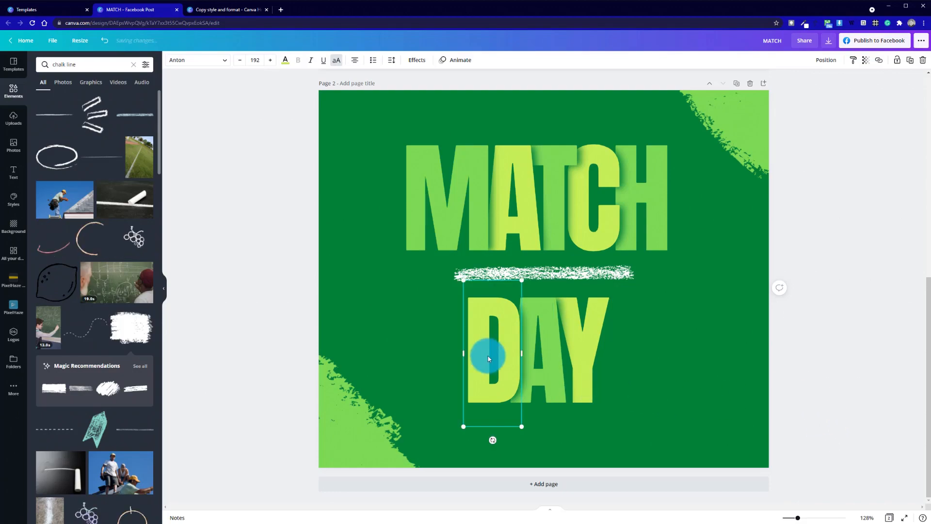
key(Left)
key(Left)
key(Left)
key(Left)
key(Left)
key(Left)
key(Left)
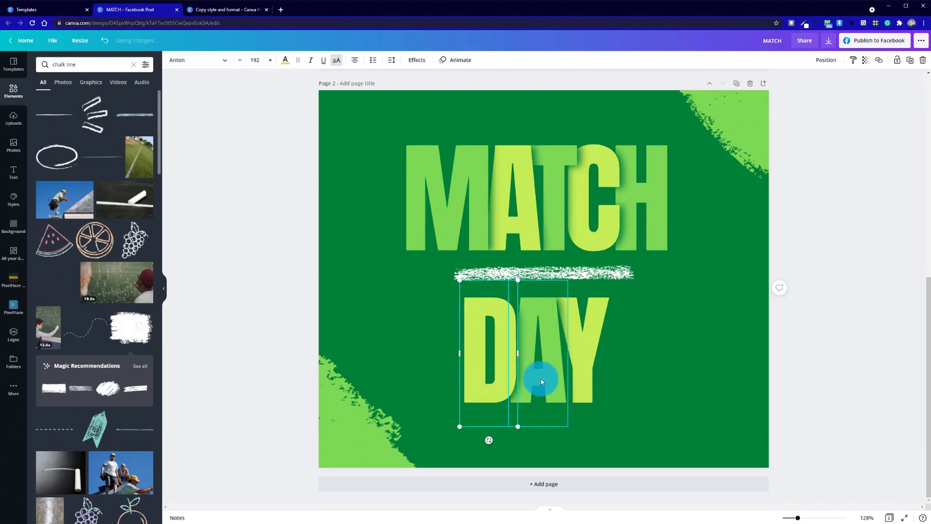
key(Left)
key(Left)
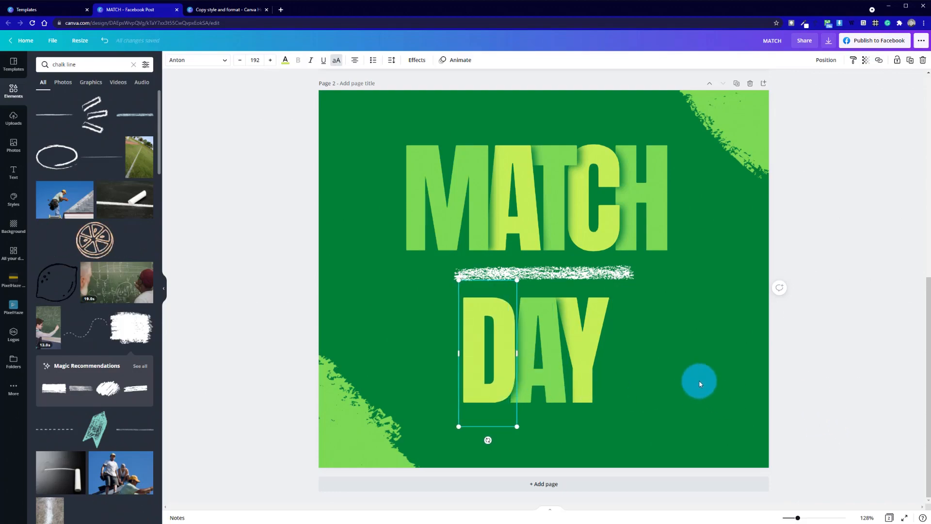
click(701, 387)
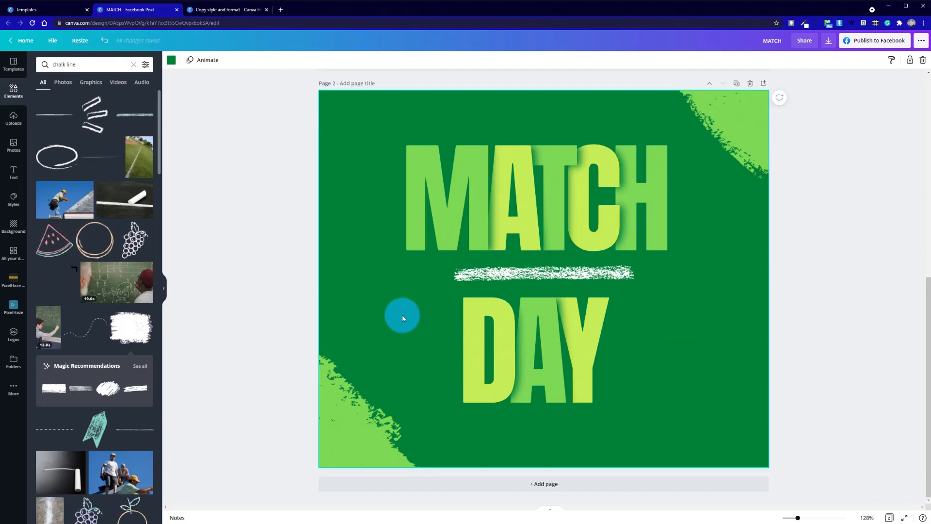
Step: Select the three letters of DAY together and group them
drag(402, 318, 655, 346)
right_click(515, 340)
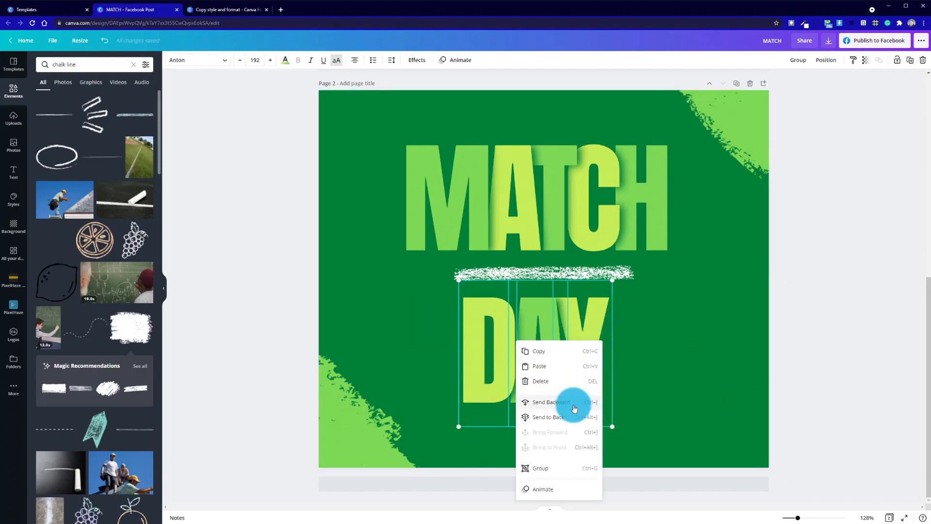
click(574, 470)
click(714, 222)
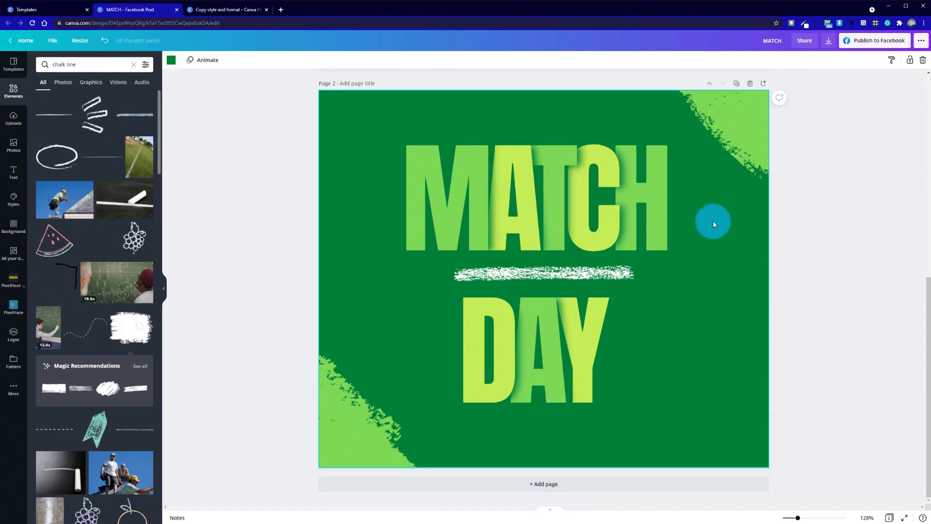
Step: Group the five letters of MATCH and align the group with the page's horizontal centre
drag(714, 222, 405, 210)
right_click(476, 203)
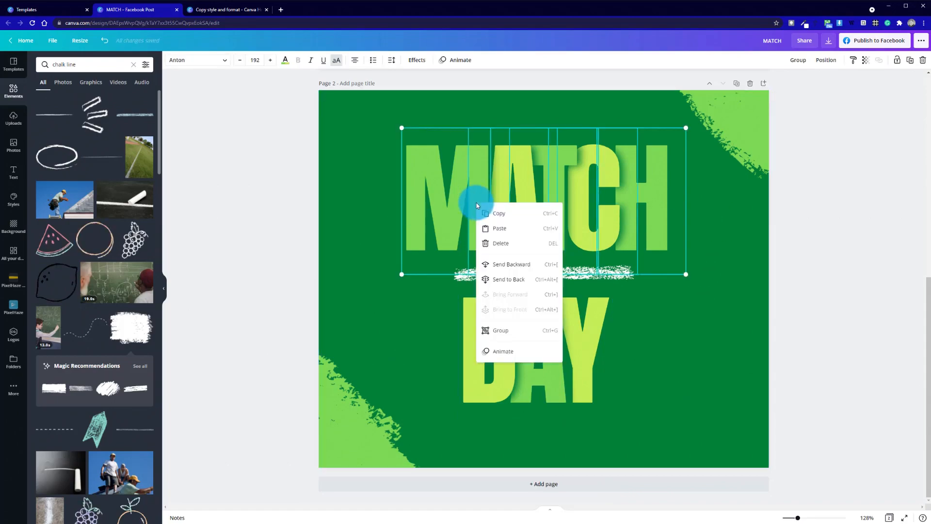
click(521, 335)
drag(576, 214, 555, 212)
Step: Move the grouped word DAY right so it is centred horizontally beneath the chalk line
click(565, 391)
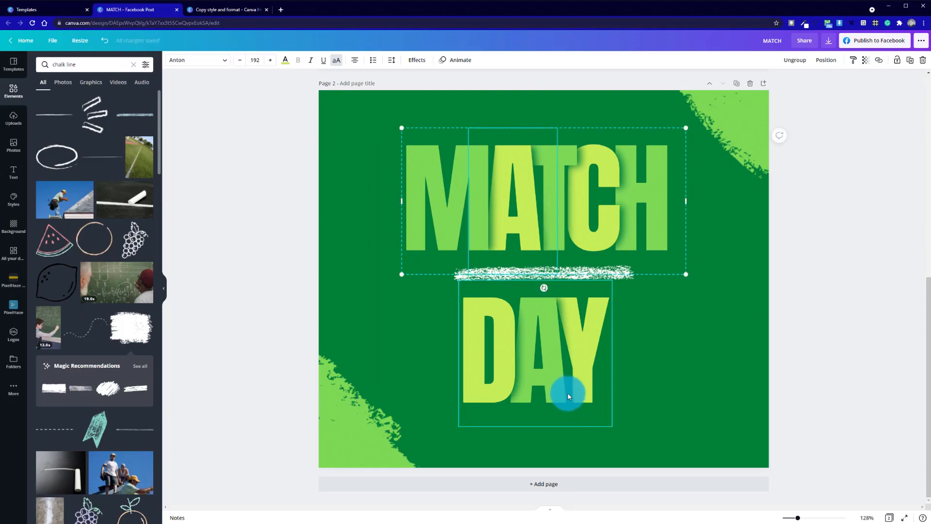
drag(536, 353, 546, 355)
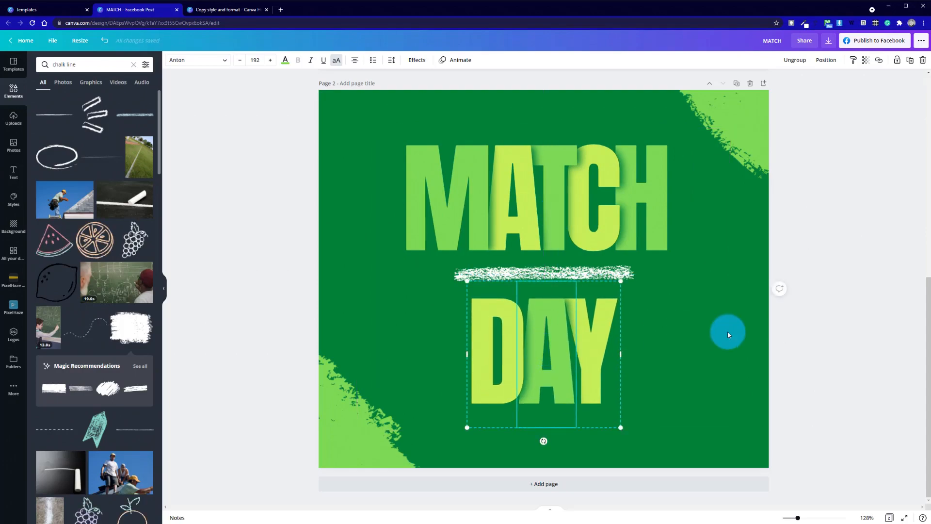
click(727, 334)
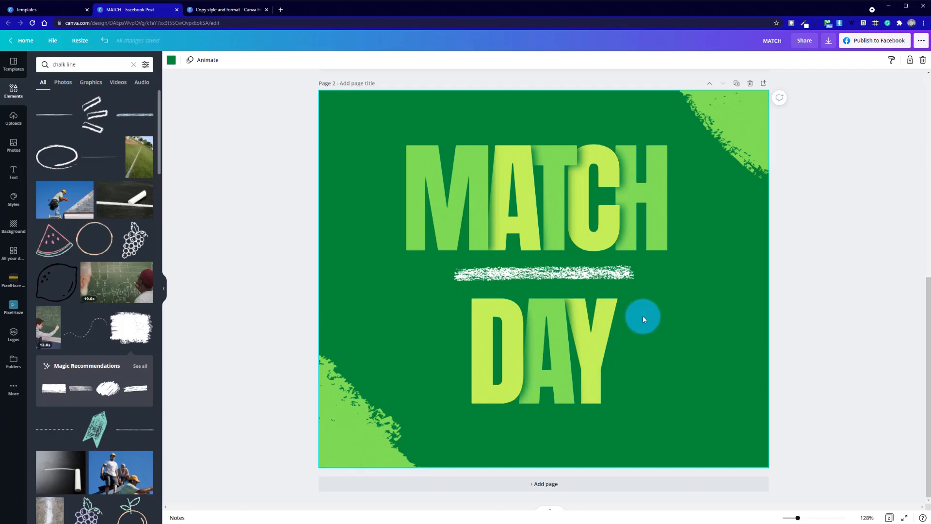
Step: Select MATCH, the chalk line and DAY together and shift them slightly down on the page
drag(385, 209, 676, 395)
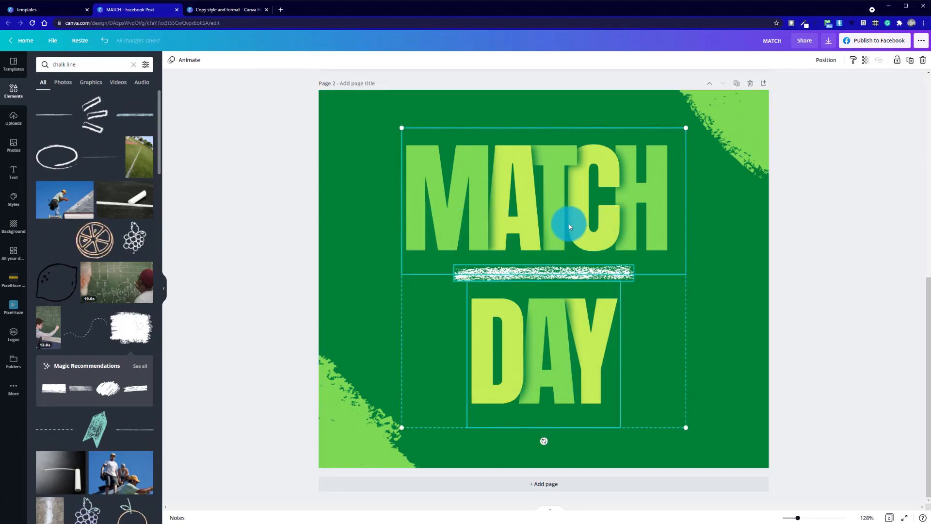
right_click(562, 209)
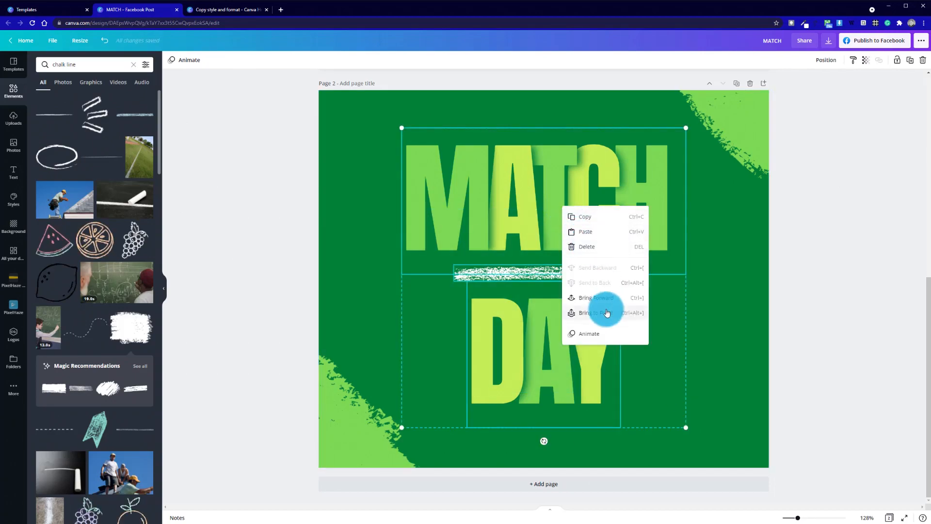
click(697, 223)
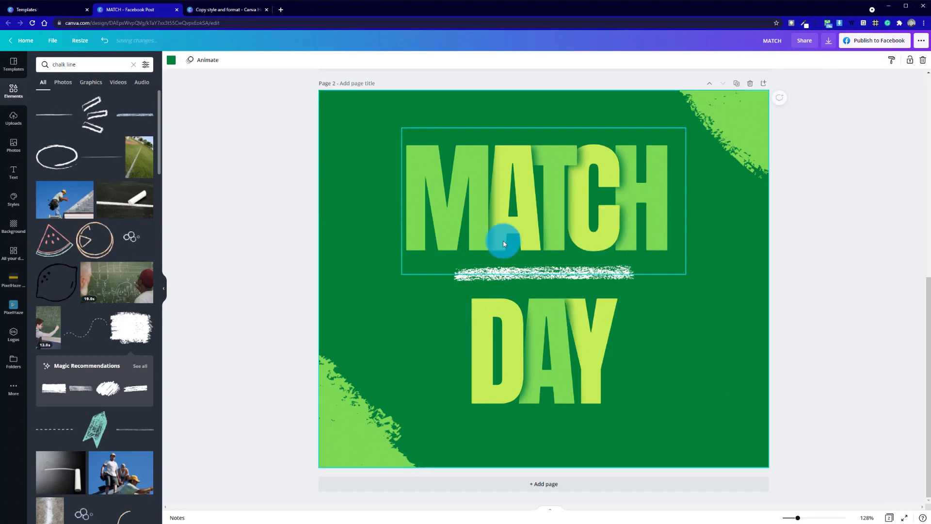
click(461, 257)
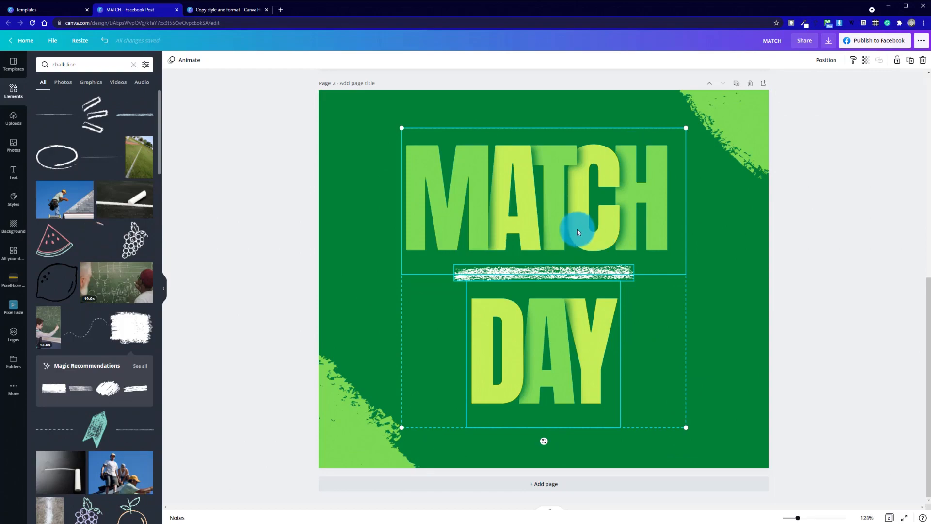
mouse_move(558, 231)
mouse_down()
mouse_move(550, 228)
mouse_move(559, 228)
mouse_move(558, 213)
mouse_move(560, 228)
mouse_up()
click(719, 347)
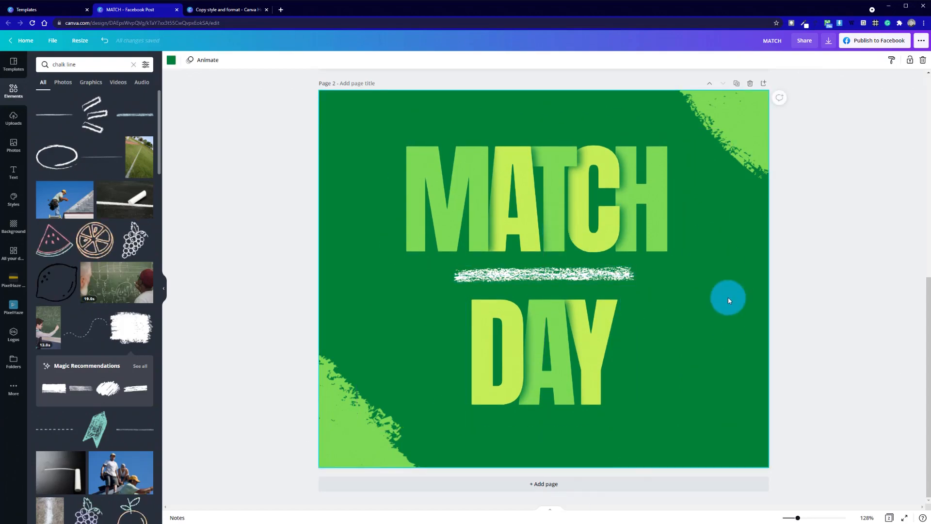